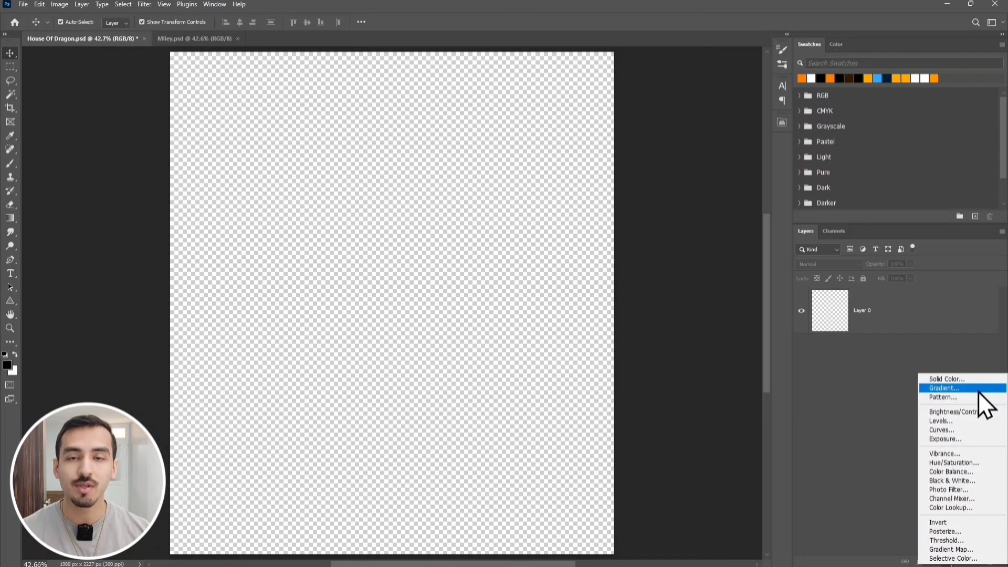
- Add a solid color fill layer with hue 30, saturation 100 and brightness 100, and place it below Layer 0
click(979, 380)
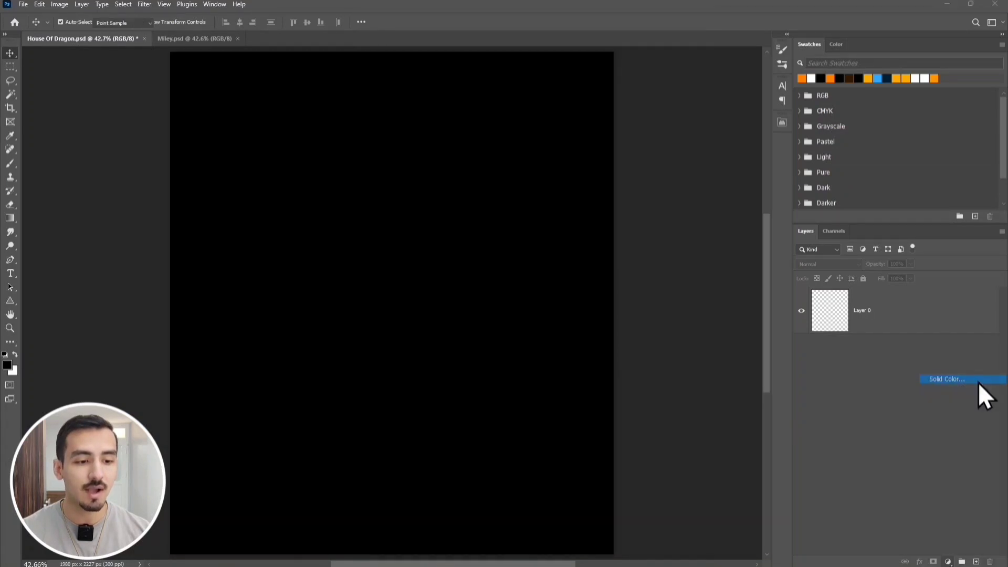
click(821, 324)
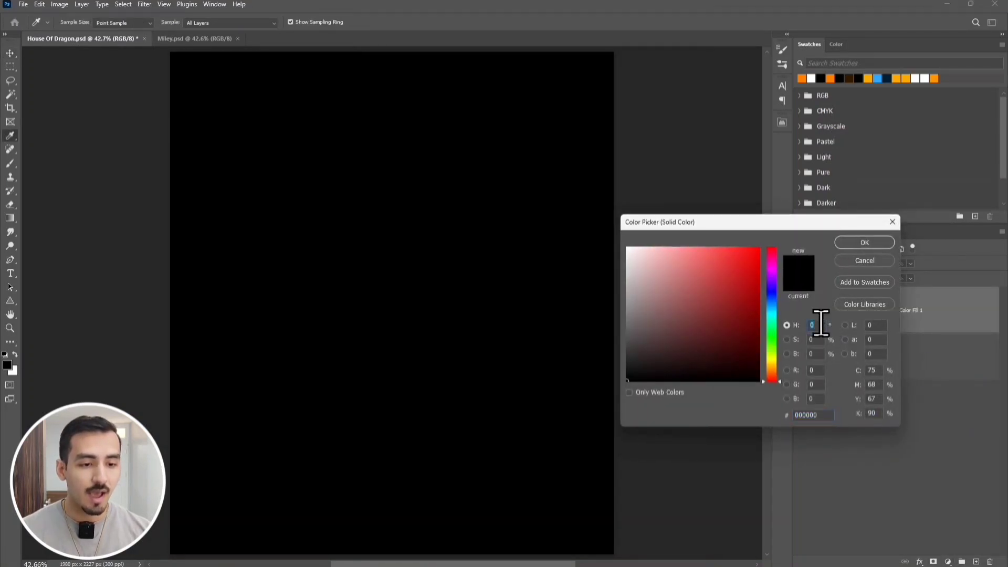
text(30)
key(Tab)
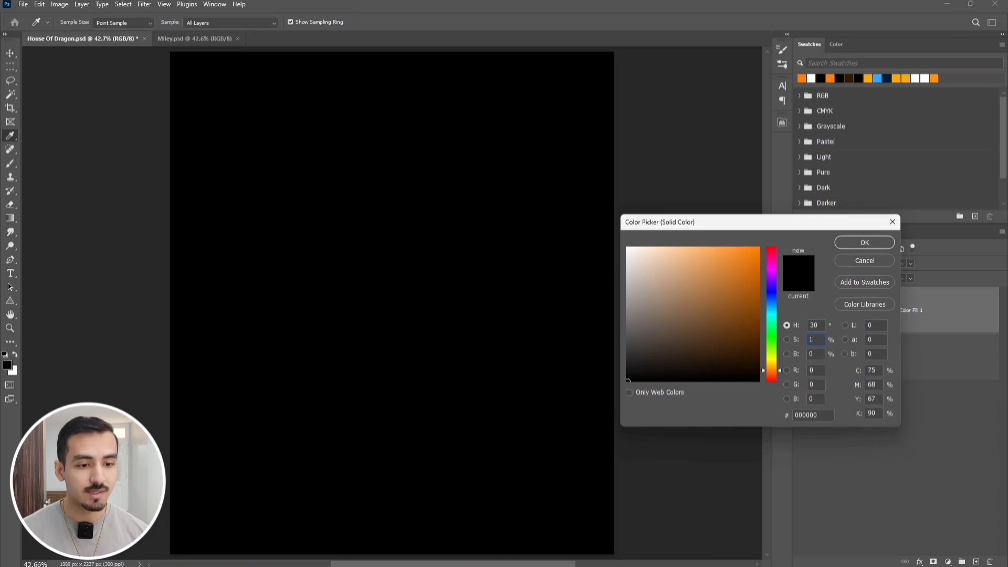
text(100)
key(Tab)
text(100)
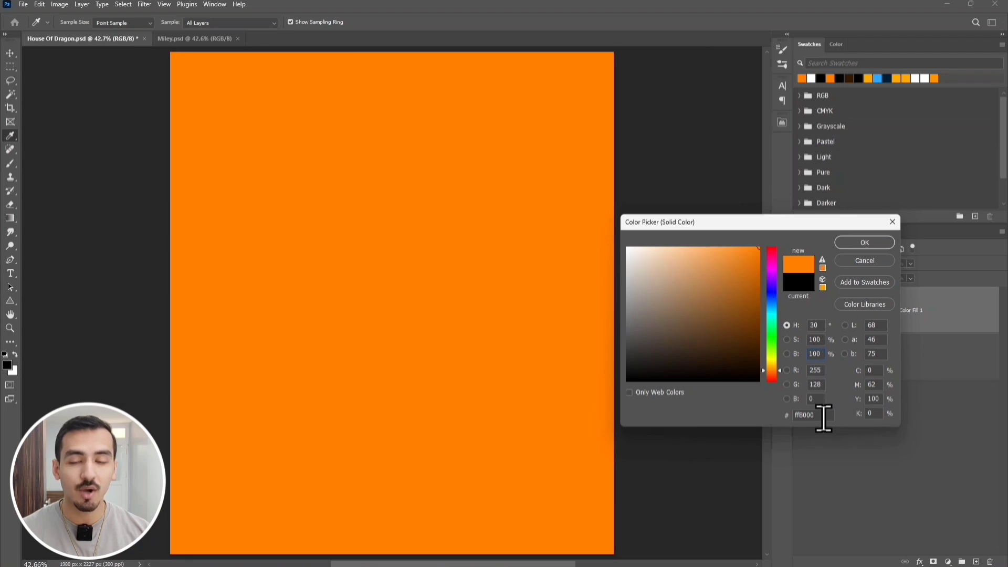
click(857, 241)
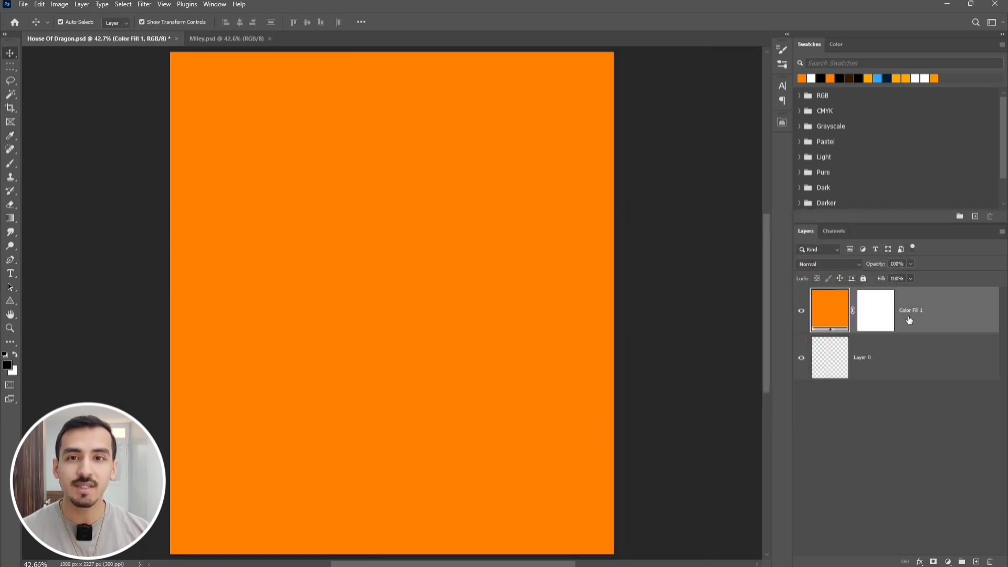
drag(923, 317, 926, 385)
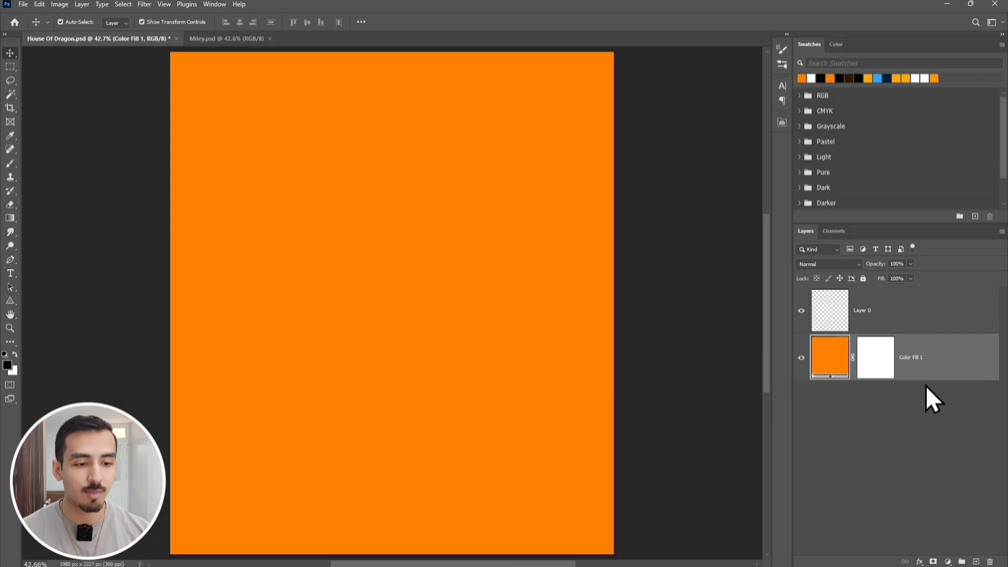
- Stamp a black ink splatter on Layer 0 with the 2195 px splatter brush, running diagonally up from the canvas's lower left
click(901, 322)
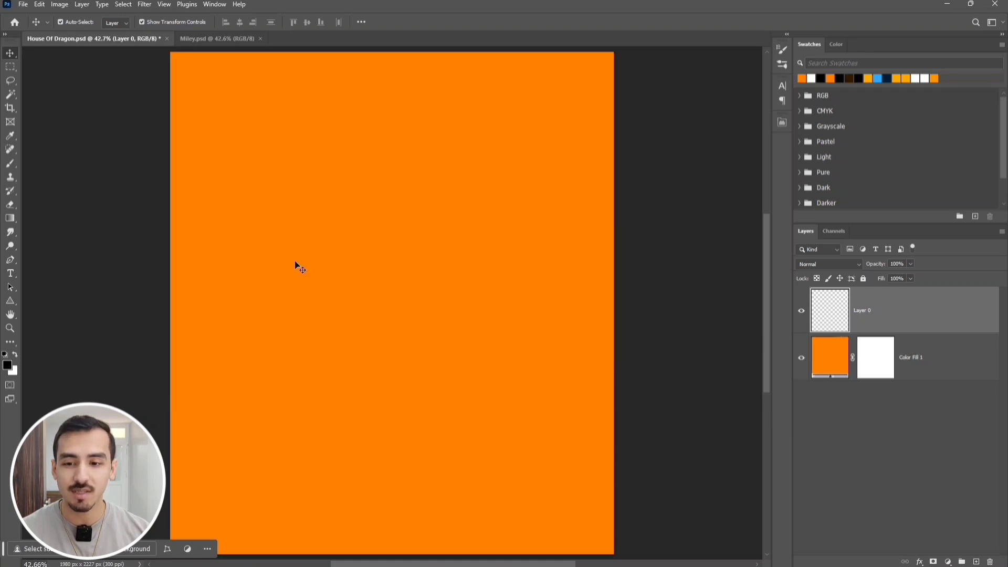
click(14, 167)
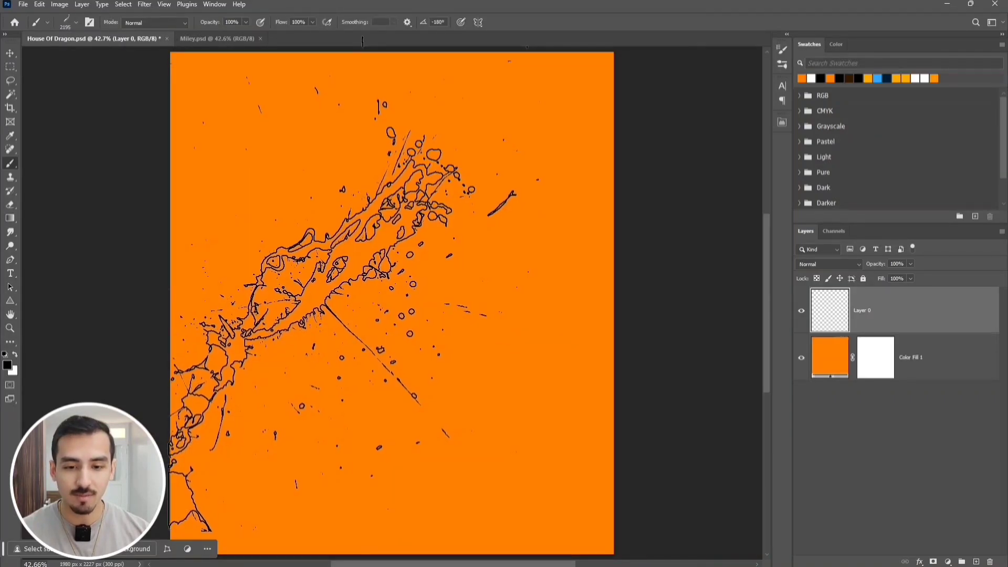
click(307, 288)
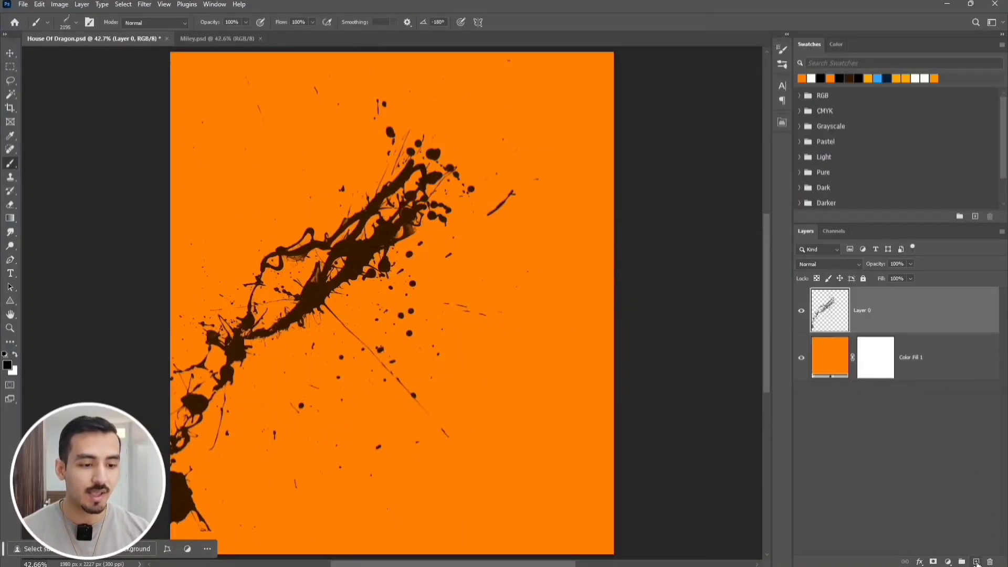
- Add a new layer and stamp a different black splatter on it, running diagonally from the canvas's centre to its lower right
click(977, 560)
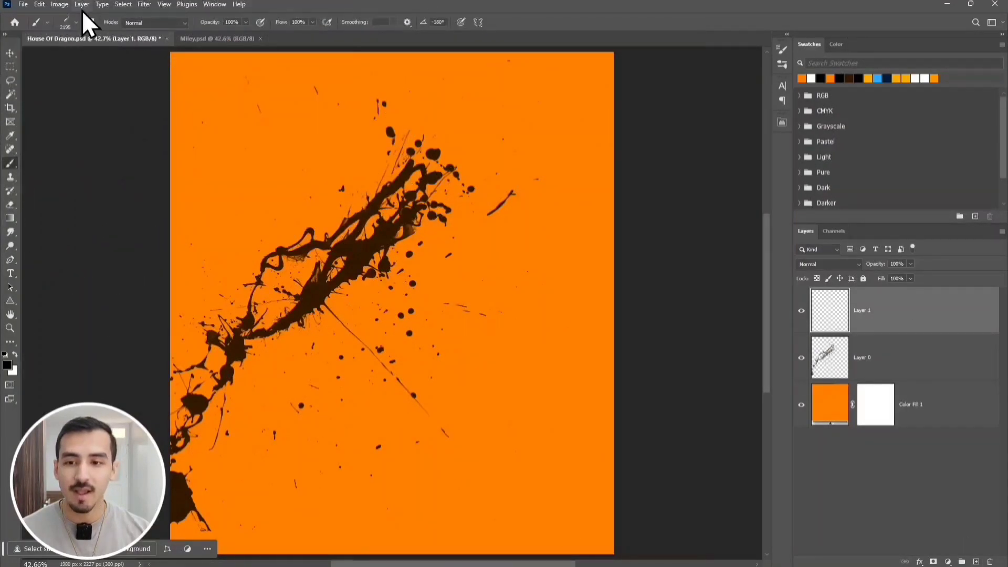
click(75, 22)
click(39, 123)
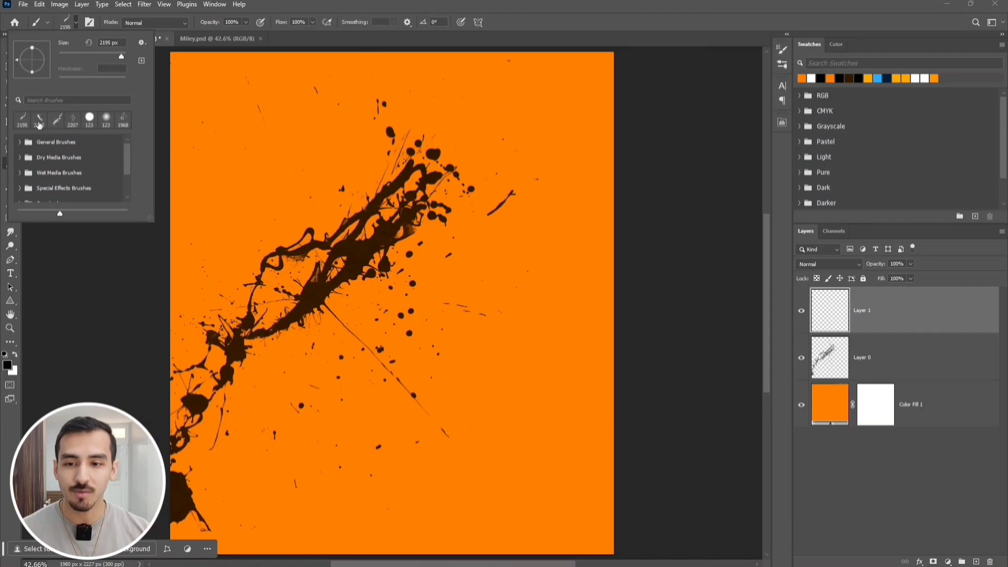
click(285, 2)
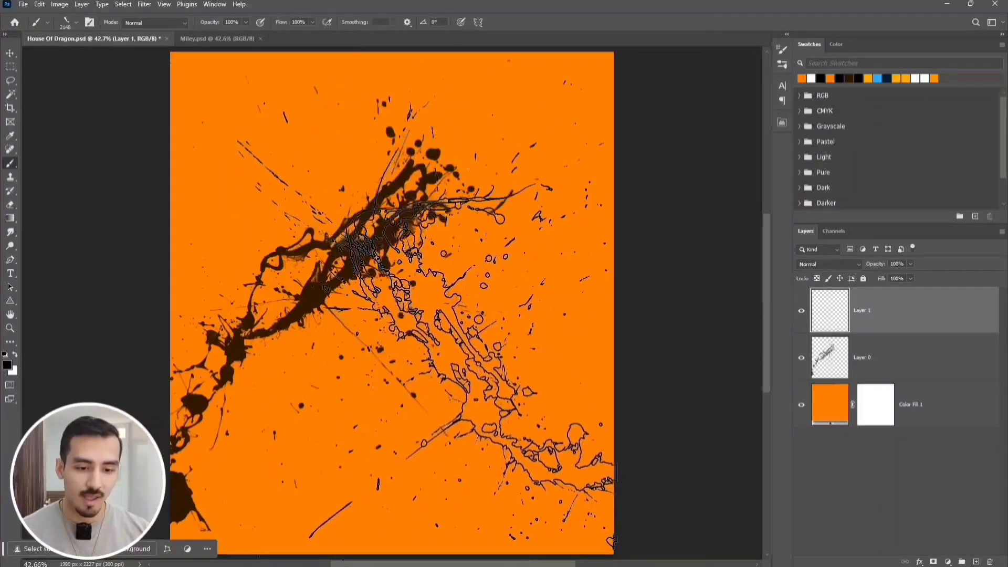
click(611, 544)
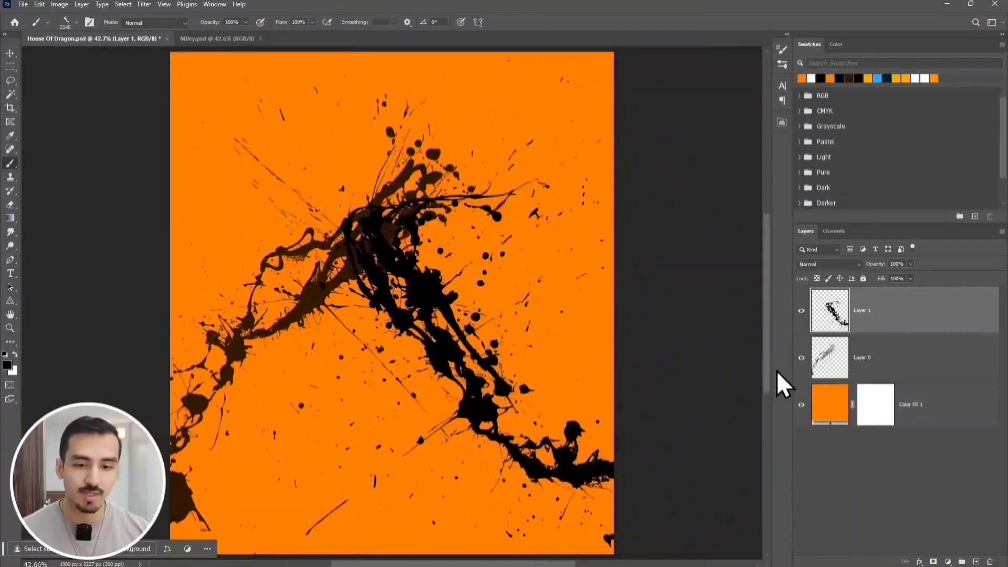
- Flip the splatter on Layer 0 vertically
click(889, 366)
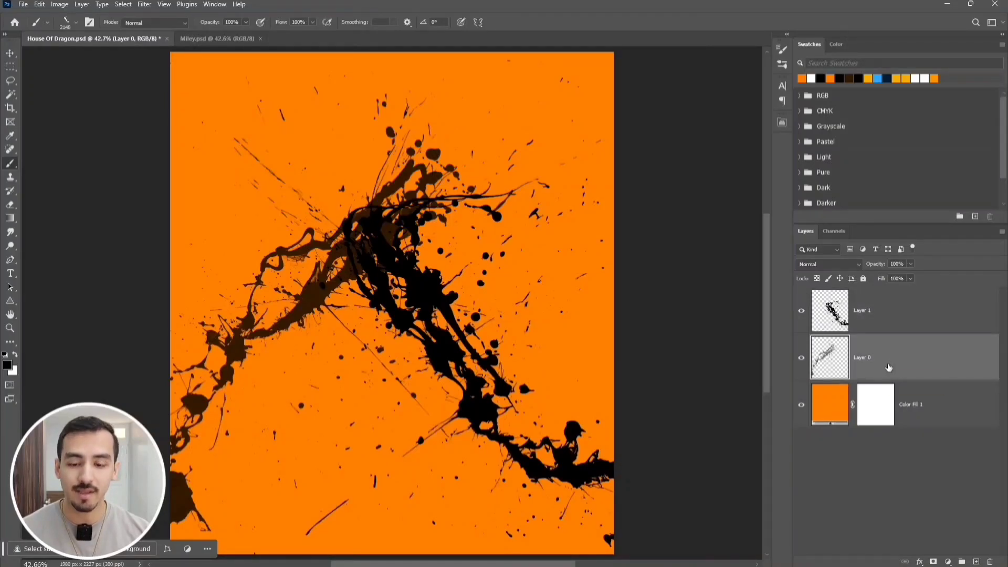
key(ctrl+t)
right_click(449, 291)
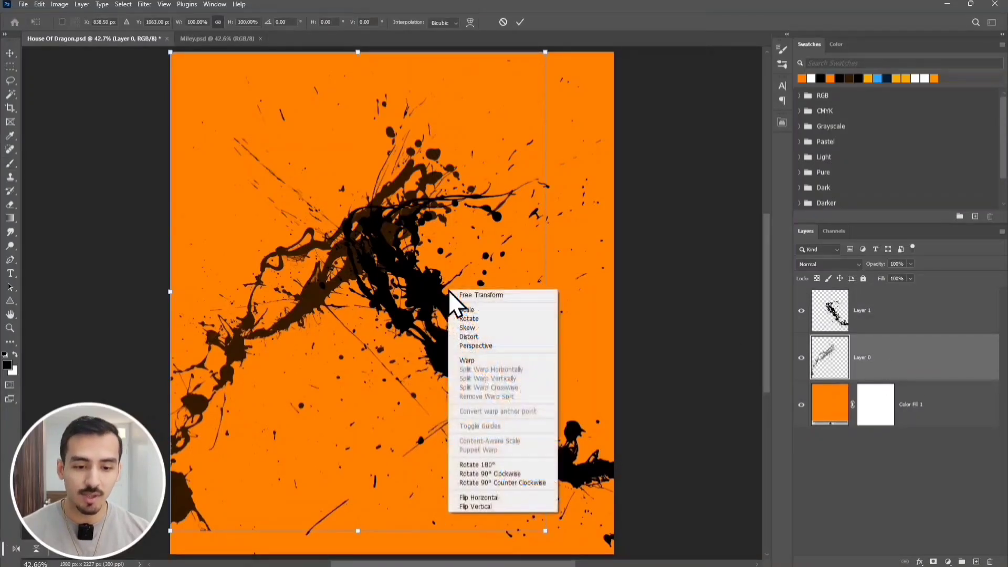
click(500, 506)
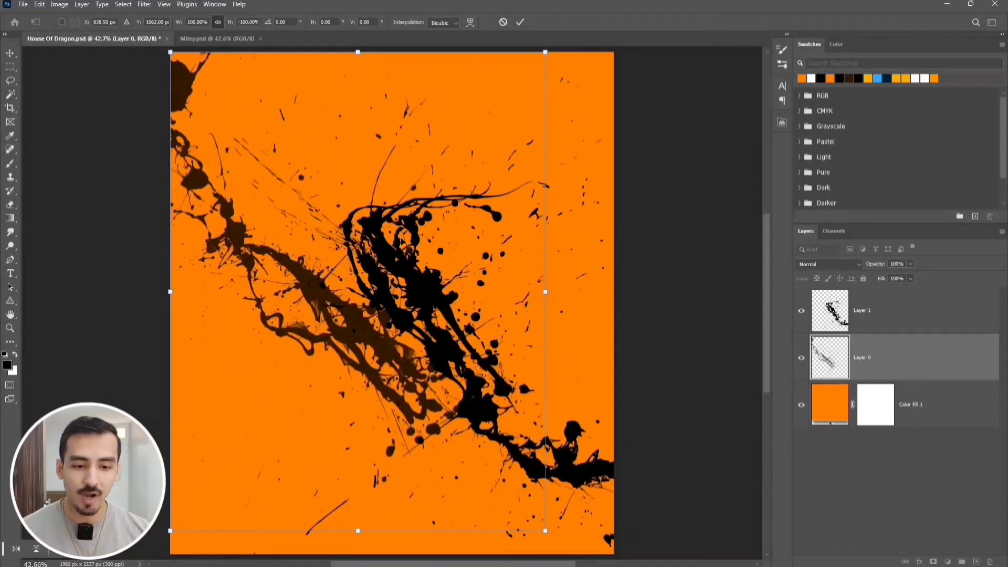
click(520, 22)
- Try to reposition the splatter on Layer 1 with the Move tool, and leave no layer selected
click(528, 278)
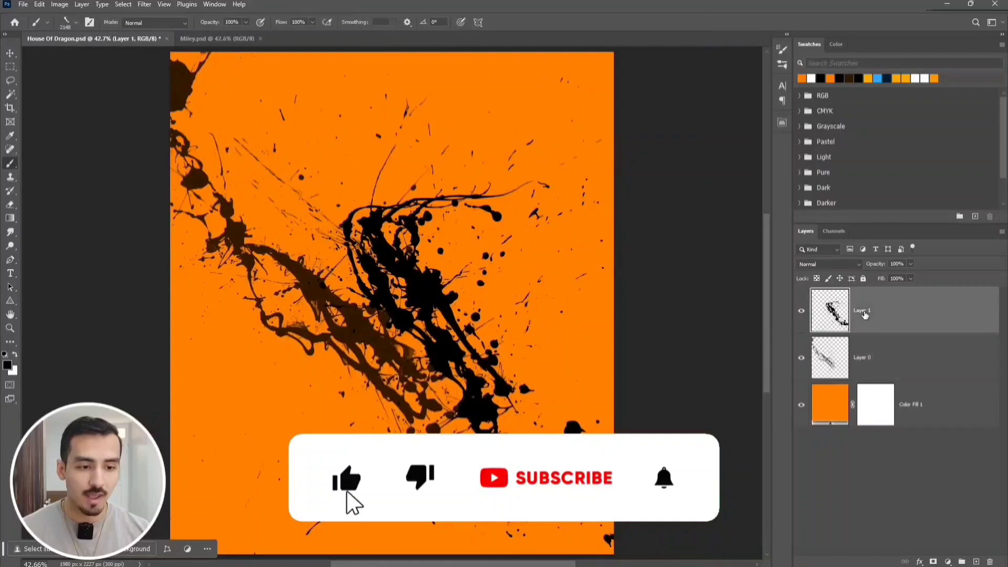
click(415, 239)
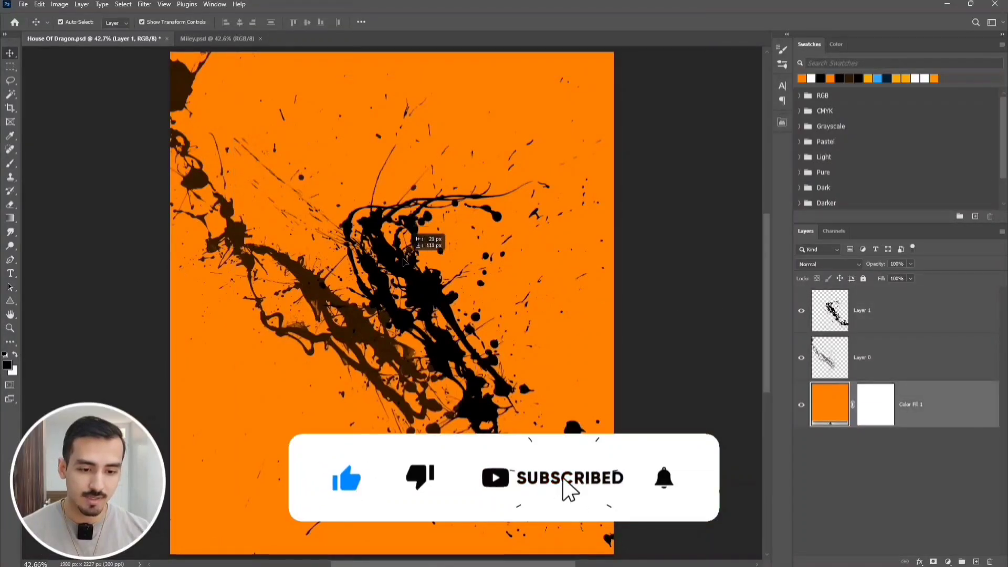
drag(408, 267, 420, 286)
click(840, 463)
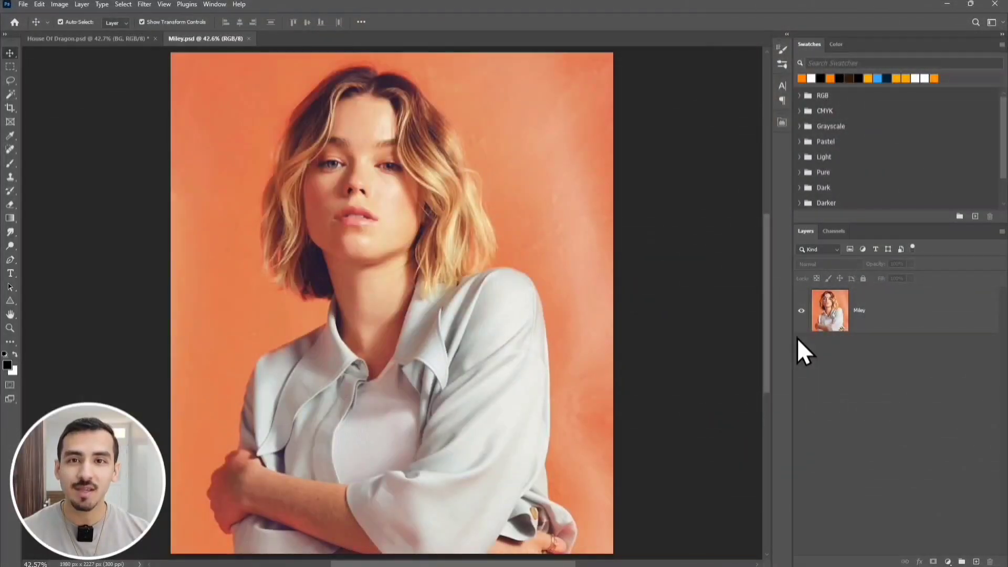
- Duplicate the portrait layer in the portrait document and mask the copy with a selection of the subject
click(881, 314)
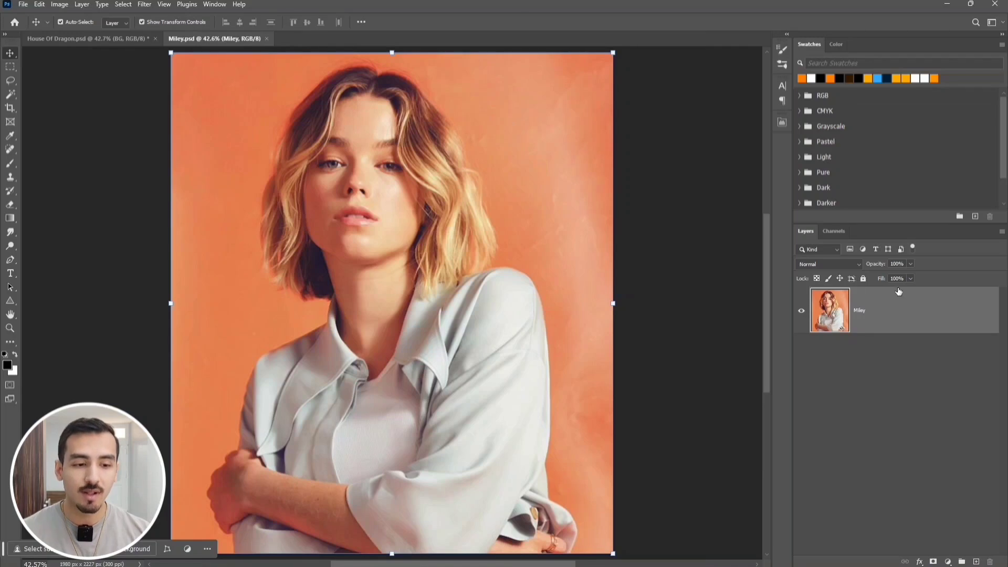
key(ctrl+j)
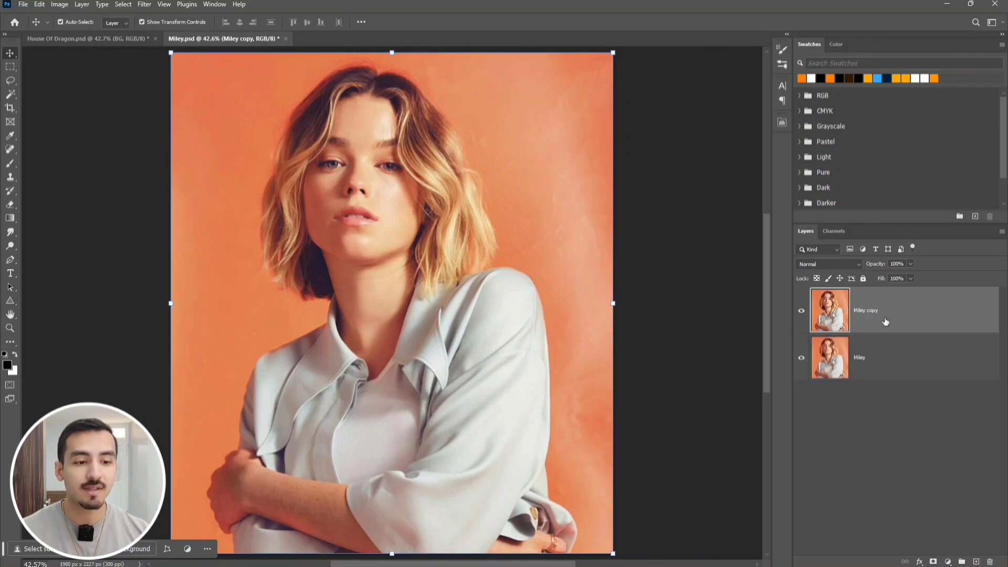
click(127, 4)
click(146, 128)
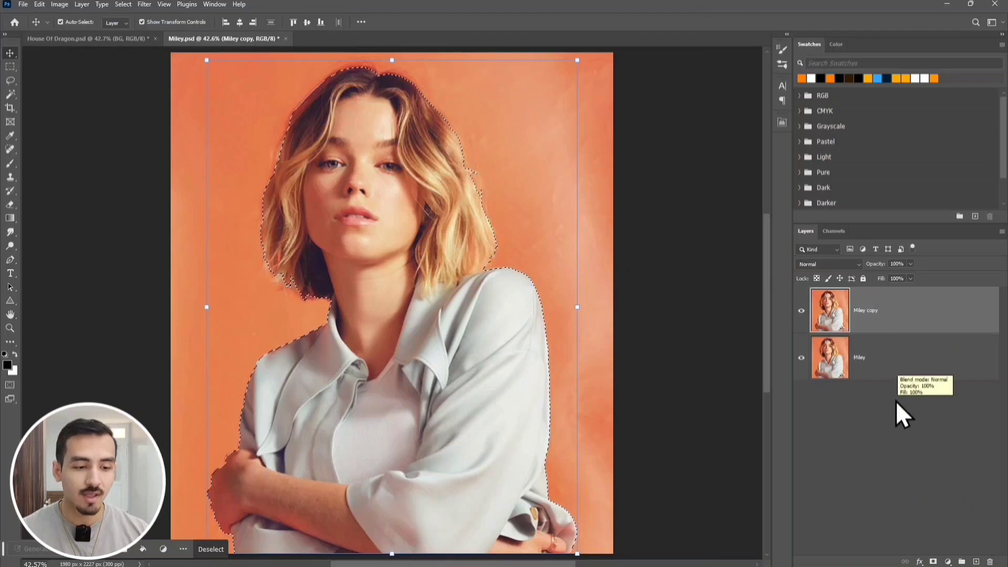
click(934, 562)
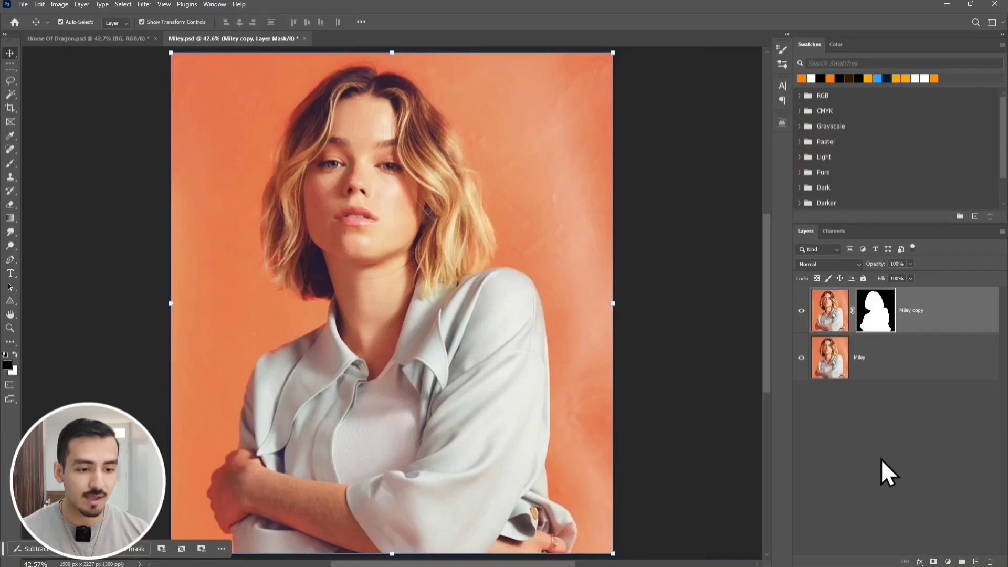
- Check the masked cutout by hiding and showing the original portrait layer
click(802, 358)
click(801, 357)
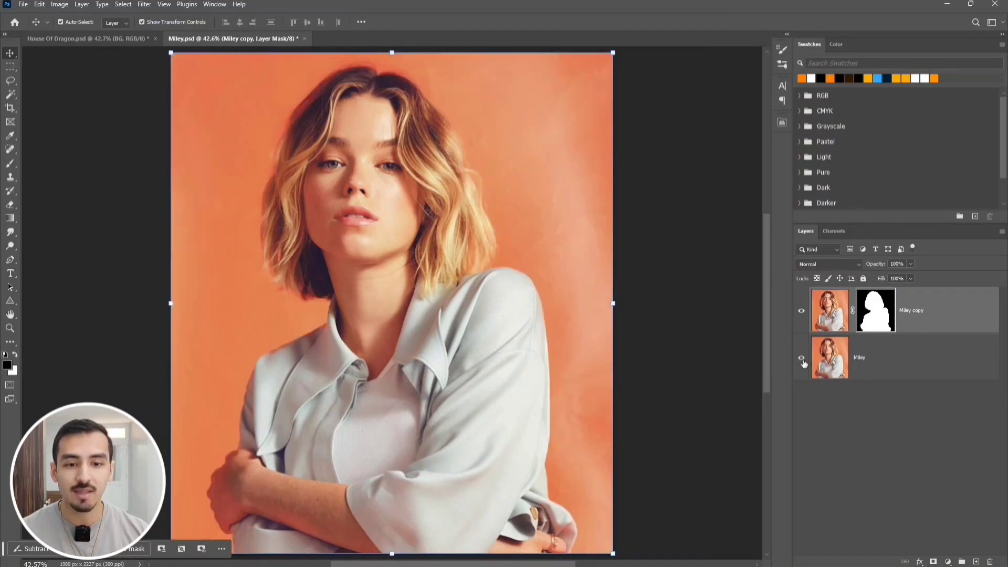
click(801, 424)
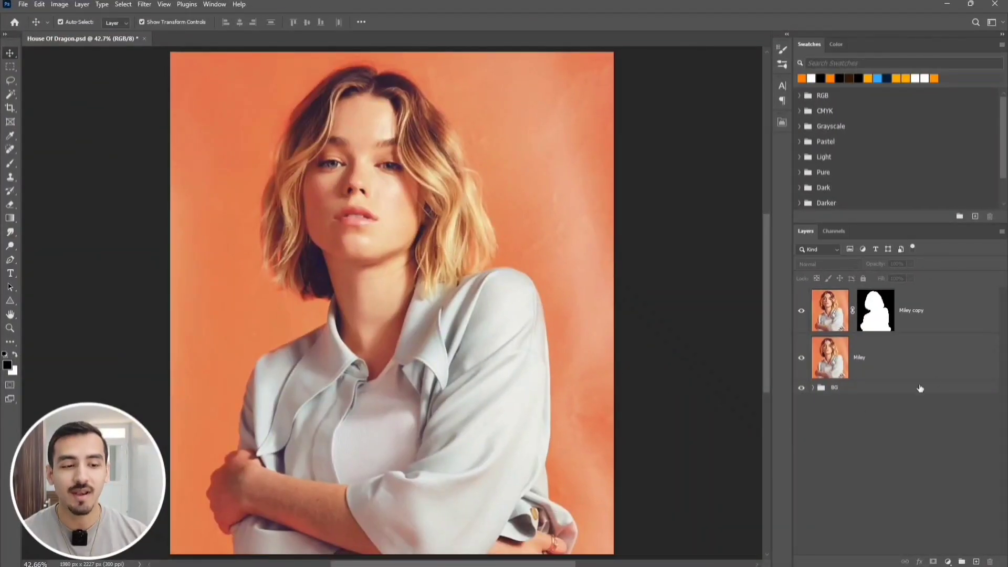
click(953, 357)
click(943, 313)
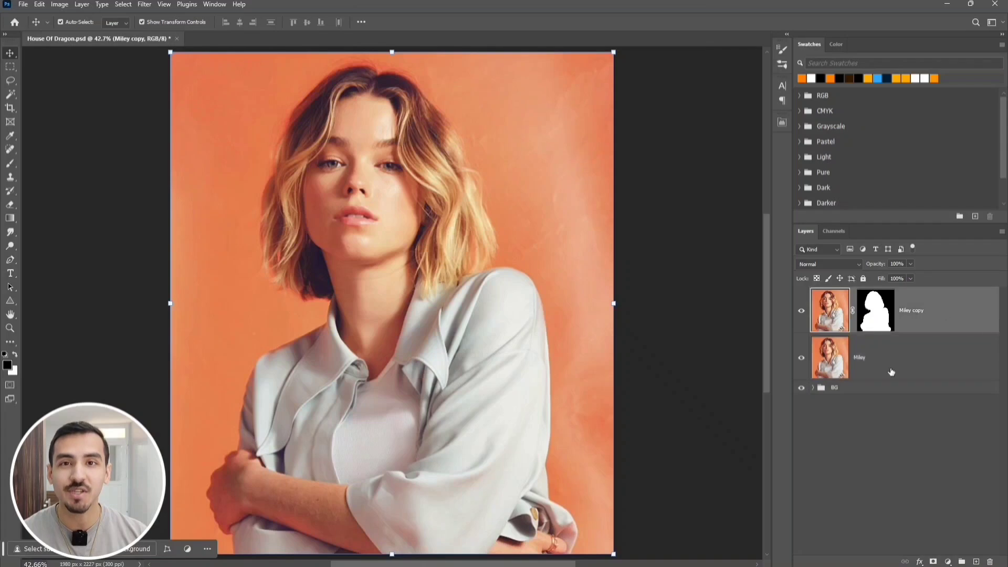
click(829, 414)
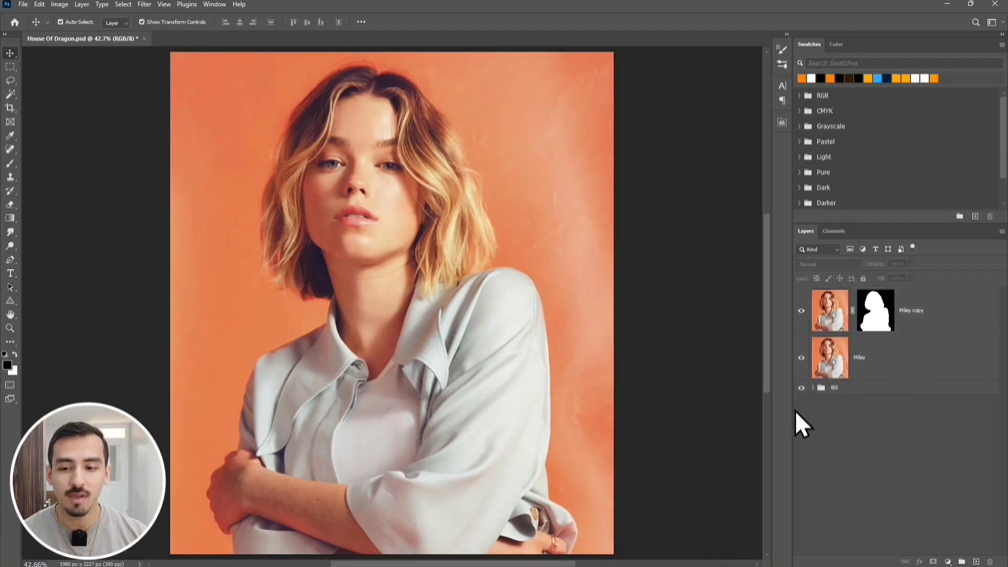
- Draw a white triangle about 1482 px wide and 1283 px high over the portrait with the Triangle tool
click(15, 304)
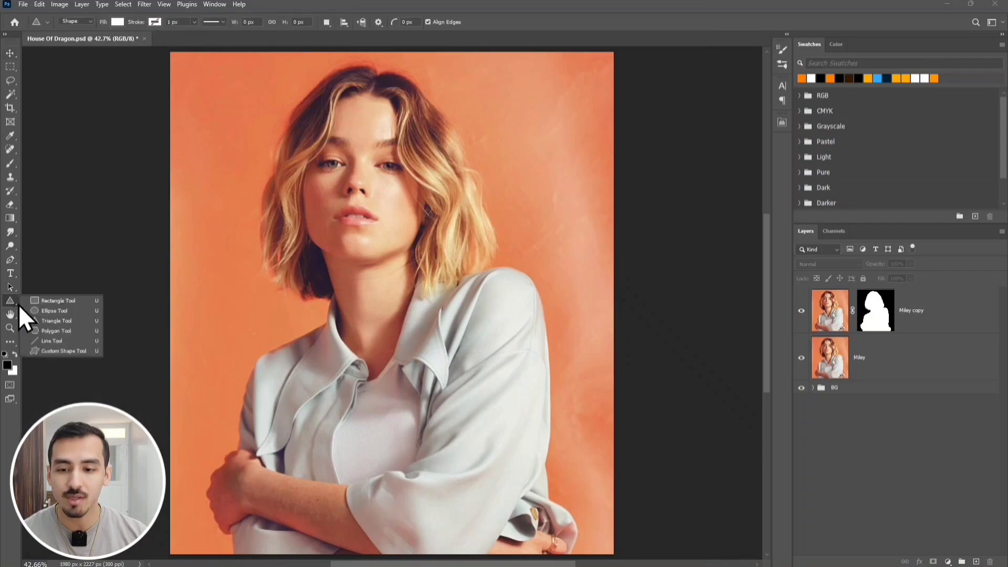
click(79, 322)
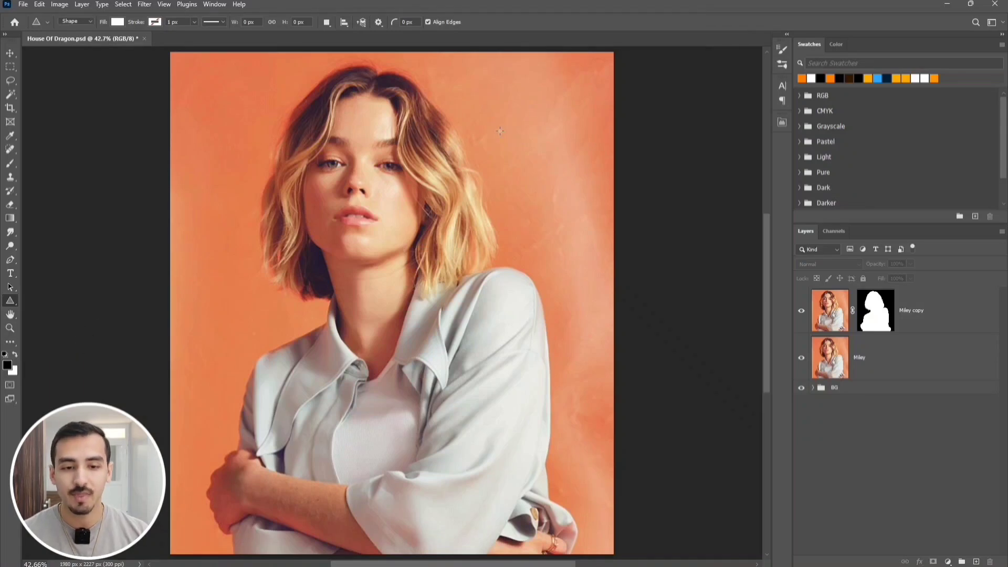
drag(549, 96, 147, 476)
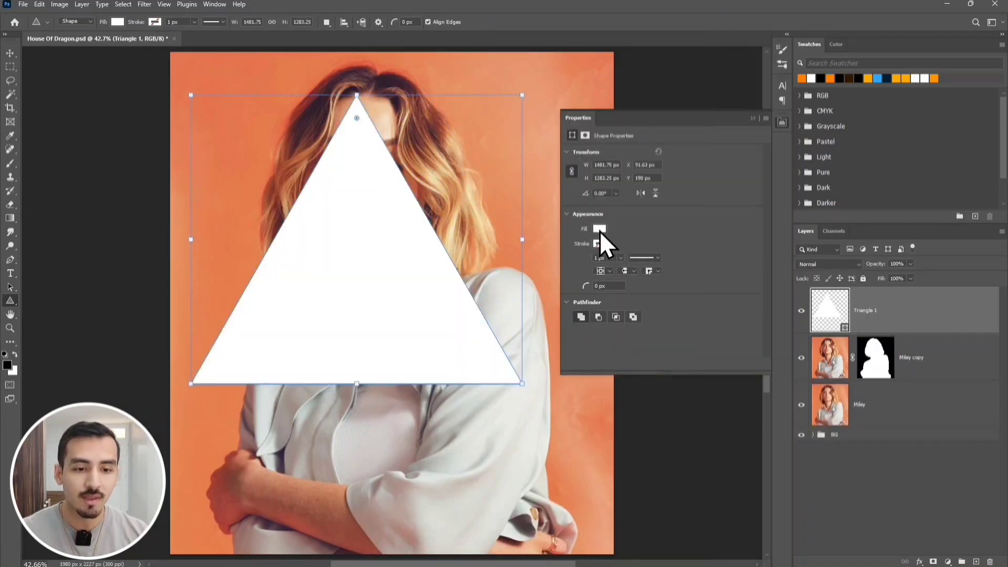
- Round the white triangle's corners with a 20 px radius
click(598, 232)
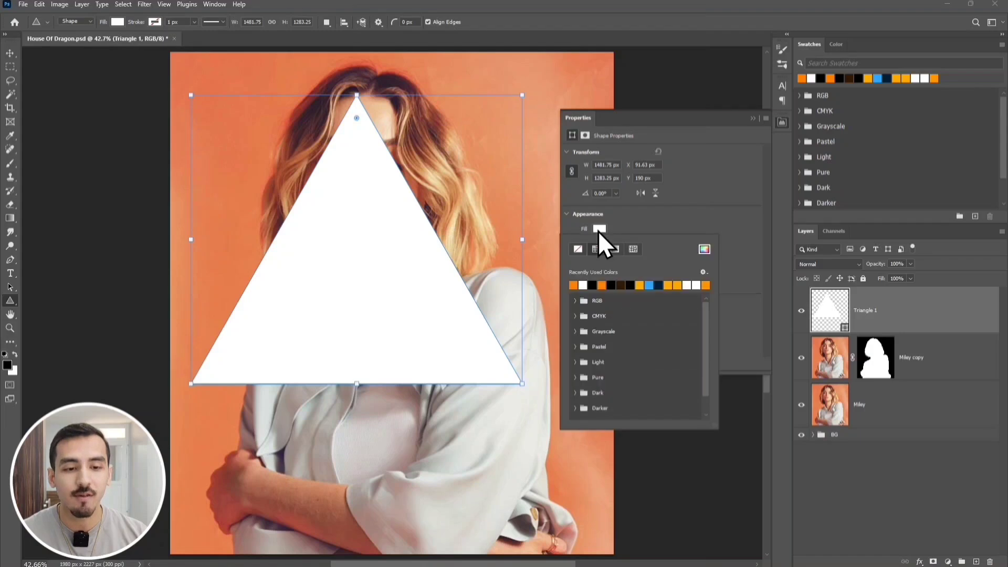
click(598, 232)
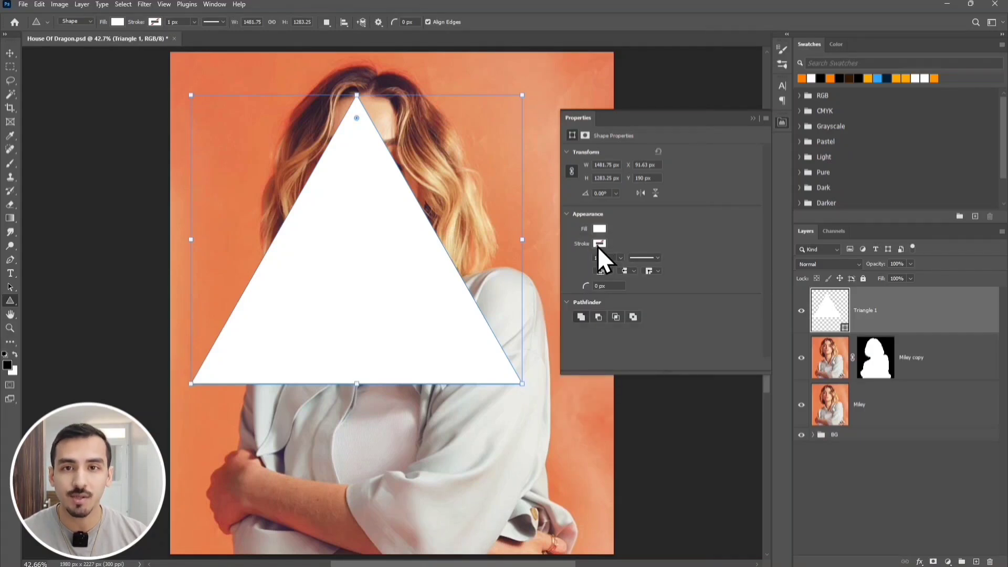
click(603, 288)
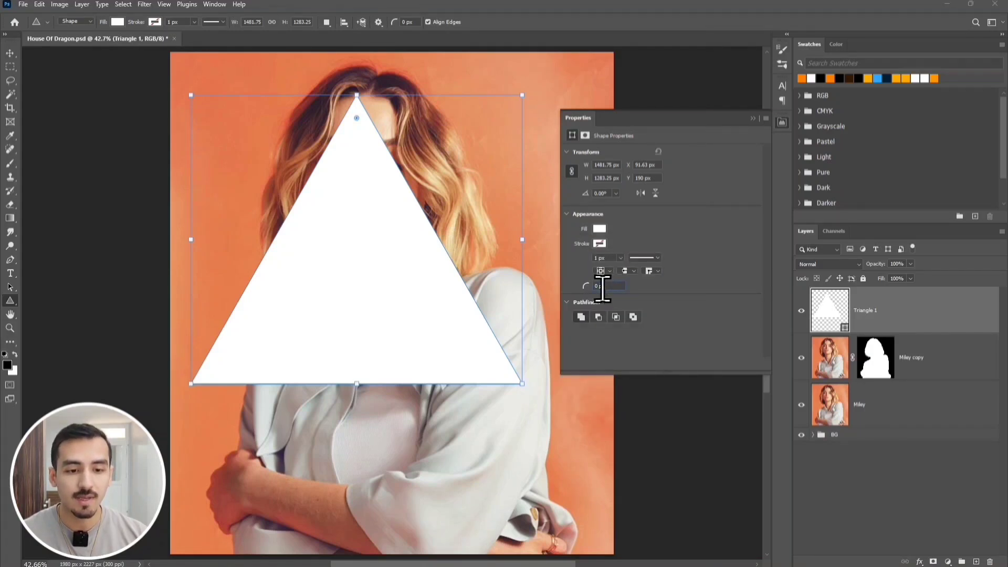
double_click(603, 287)
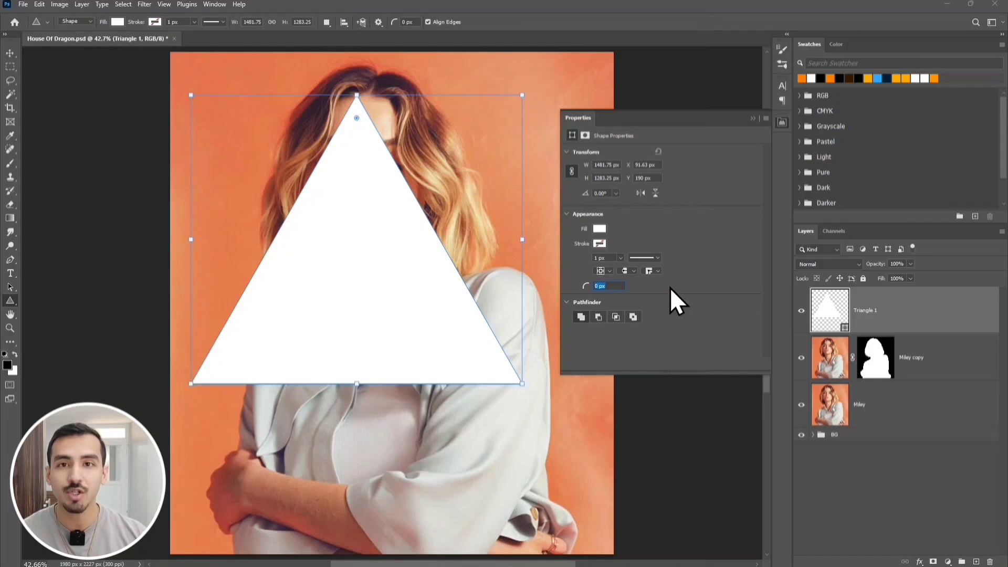
text(20)
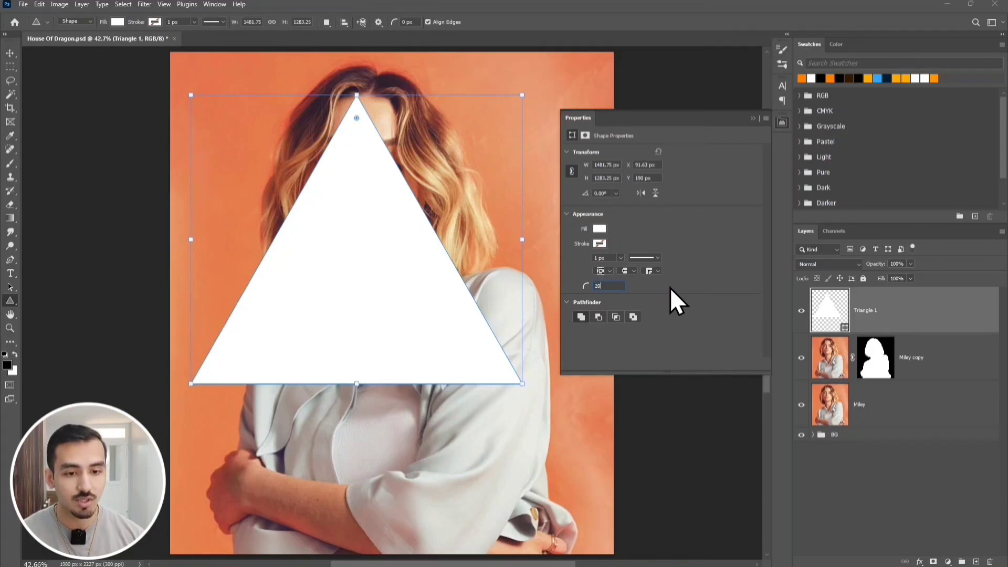
key(Return)
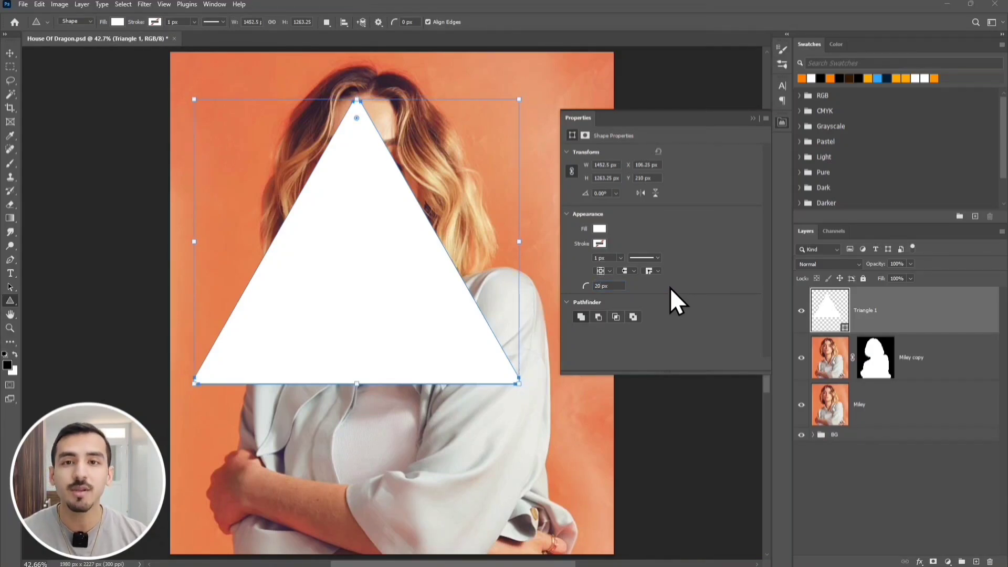
click(753, 118)
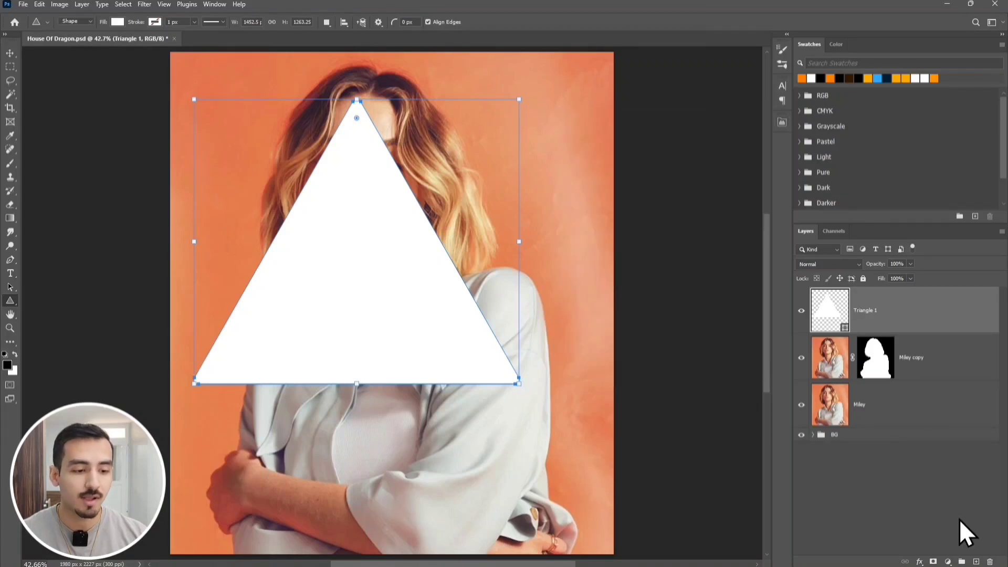
- Add an empty layer above the triangle shape and merge the two into one pixel layer
click(976, 562)
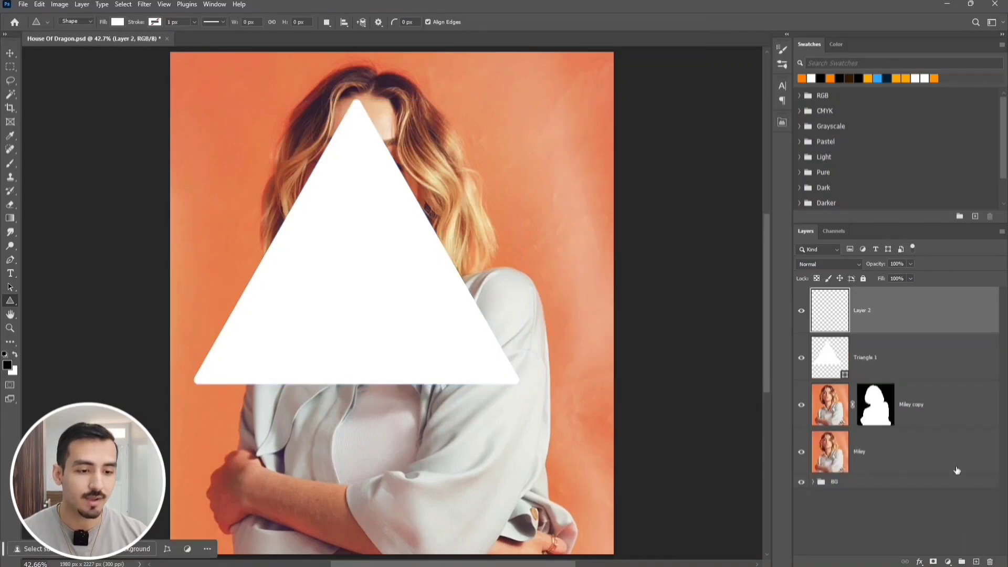
shift+click(940, 359)
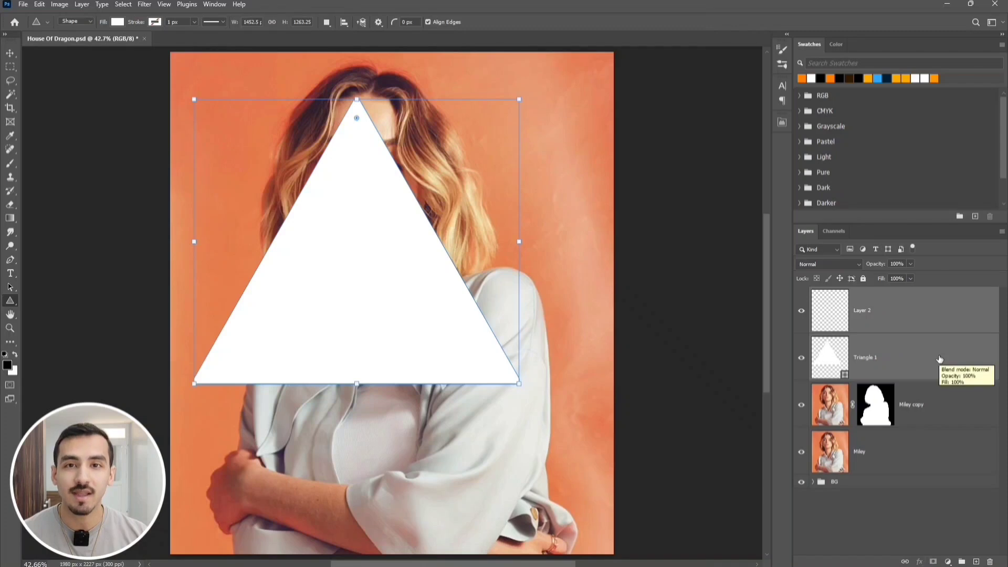
right_click(940, 359)
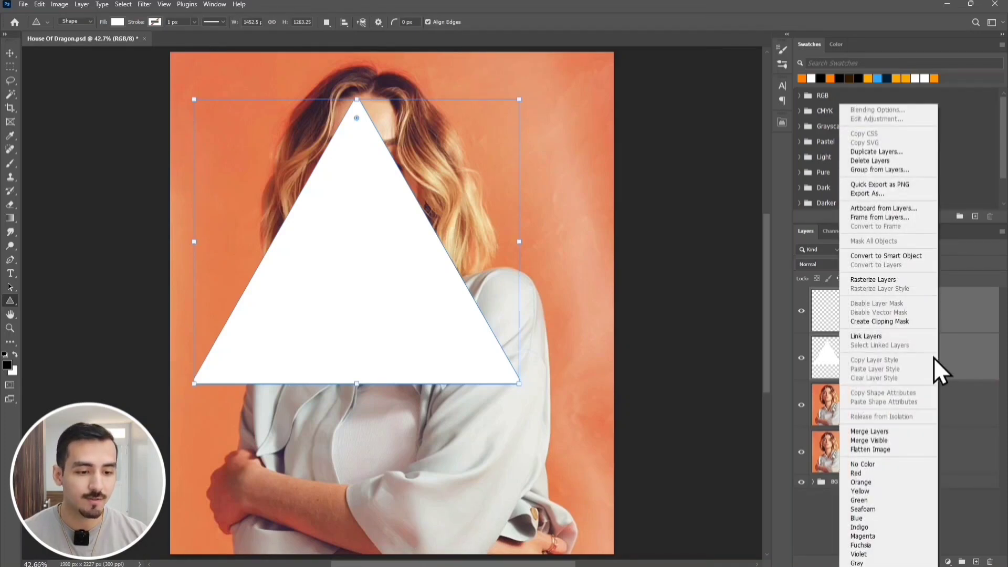
click(897, 432)
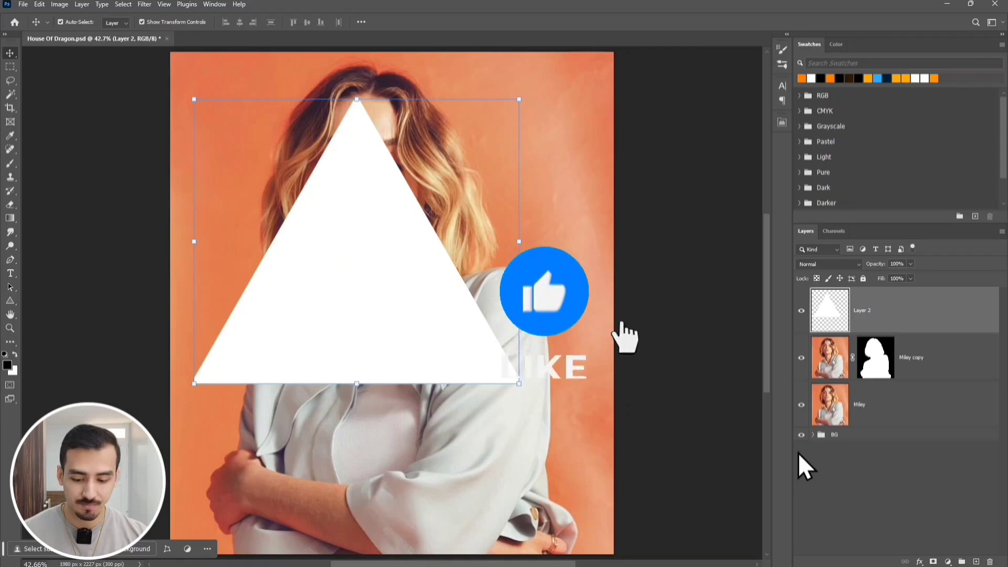
- Turn the merged triangle upside down, enlarge it to about 107%, and place it over the subject's face and chest
key(ctrl+t)
drag(530, 252, 260, 387)
drag(408, 230, 436, 282)
drag(547, 150, 558, 139)
drag(488, 171, 491, 183)
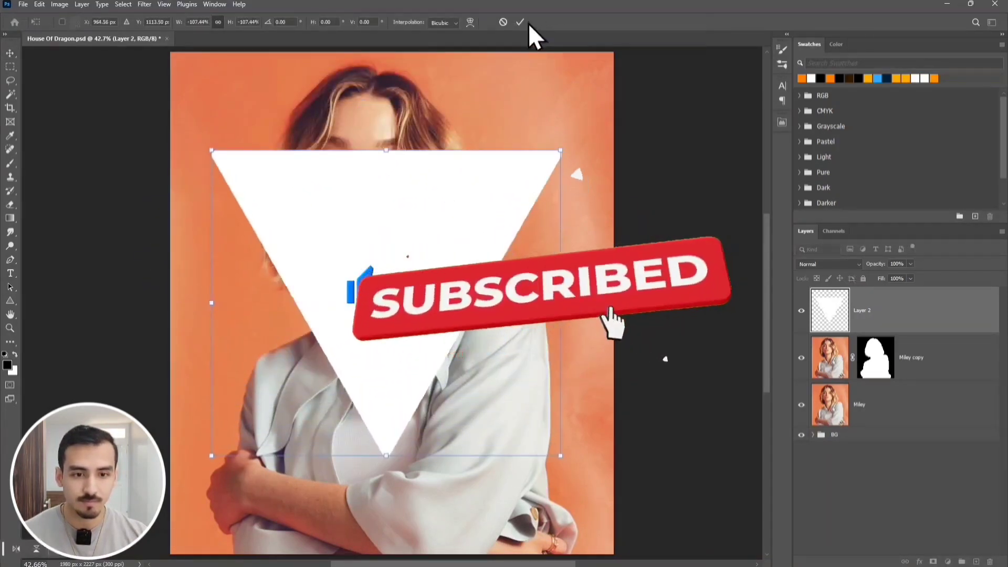
click(520, 22)
- Scale down the original portrait layer and its masked copy together so the orange background shows all around them
click(919, 357)
shift+click(930, 405)
key(ctrl+t)
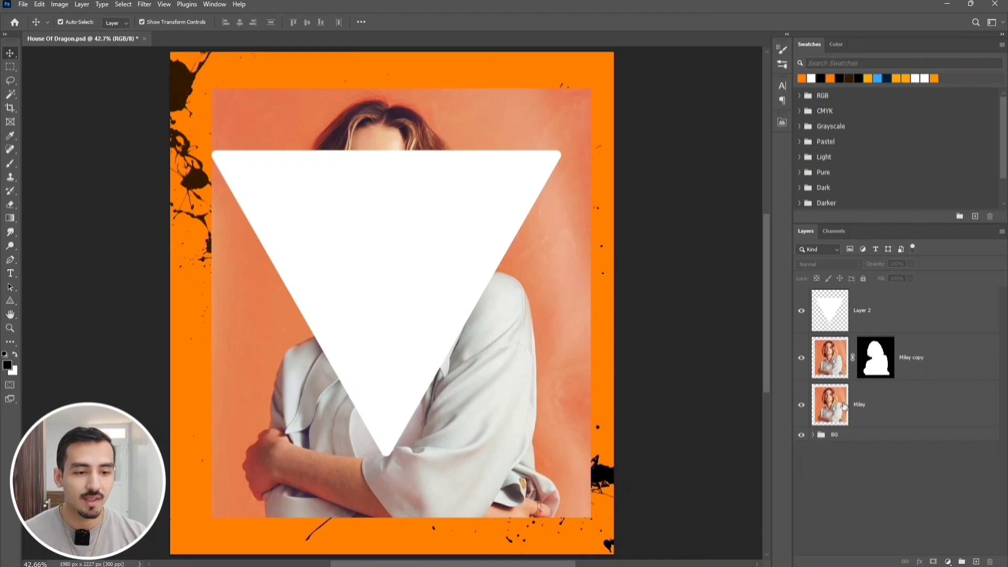
- Move the triangle layer below both portrait layers and mask the original portrait layer with the triangle's outline
click(903, 311)
drag(903, 310, 884, 418)
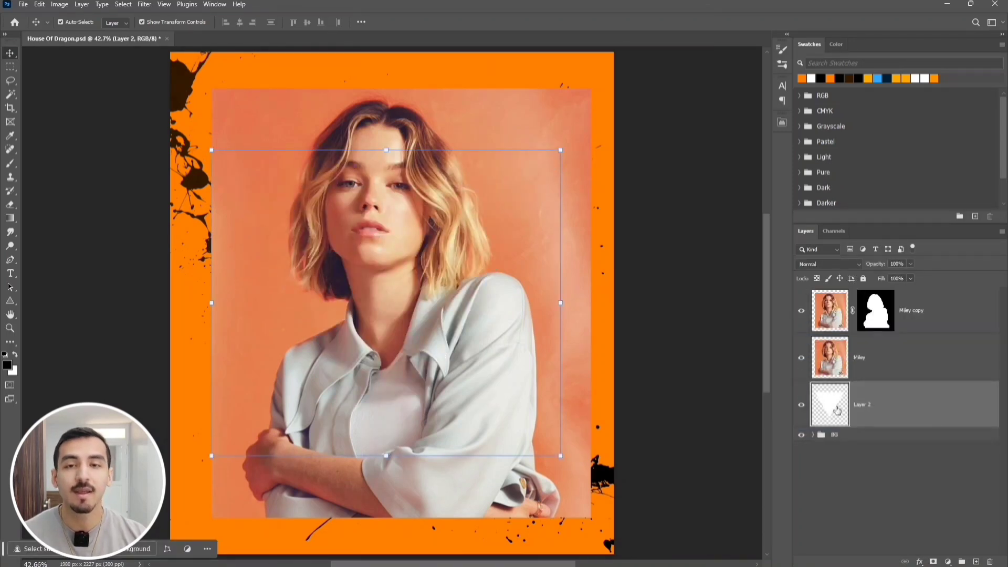
ctrl+click(832, 407)
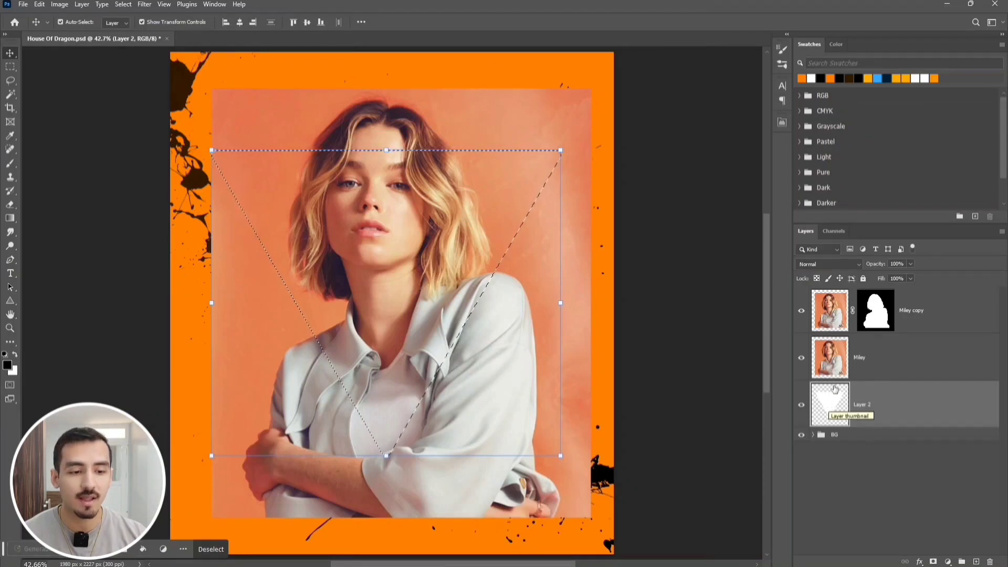
click(887, 369)
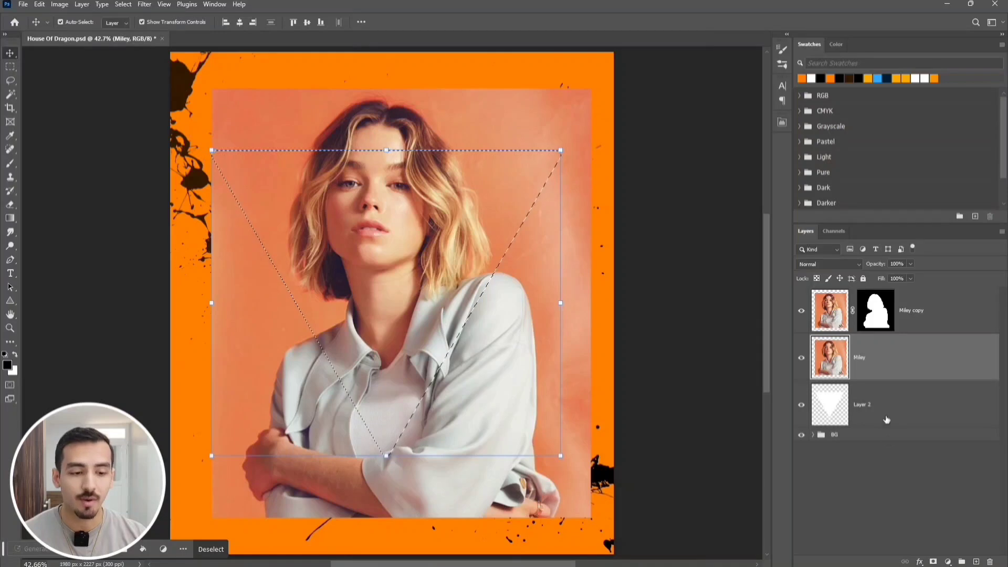
click(933, 562)
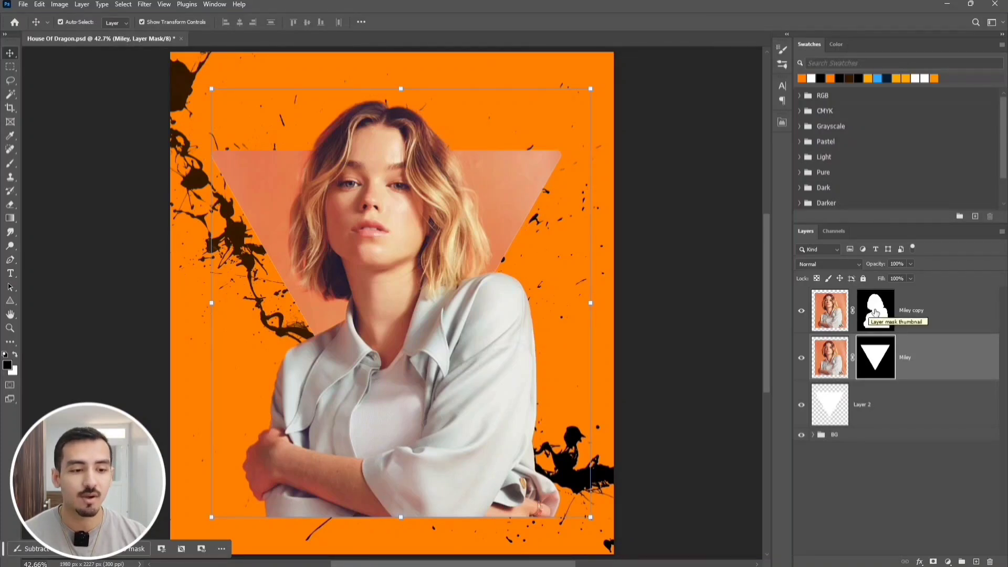
- Load the triangle layer's outline as a selection and invert it to cover the area outside the triangle
key(ctrl)
ctrl+click(833, 402)
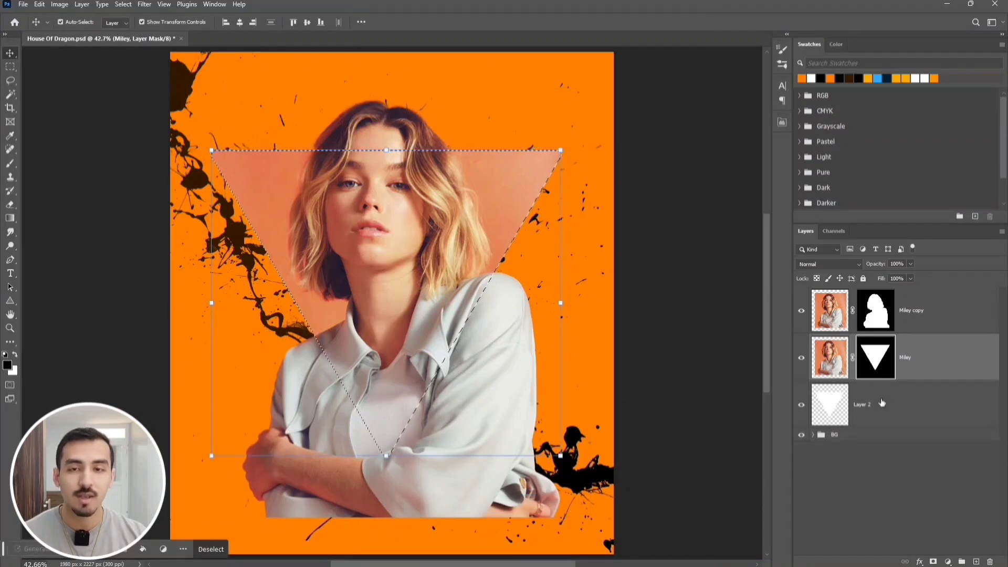
click(125, 4)
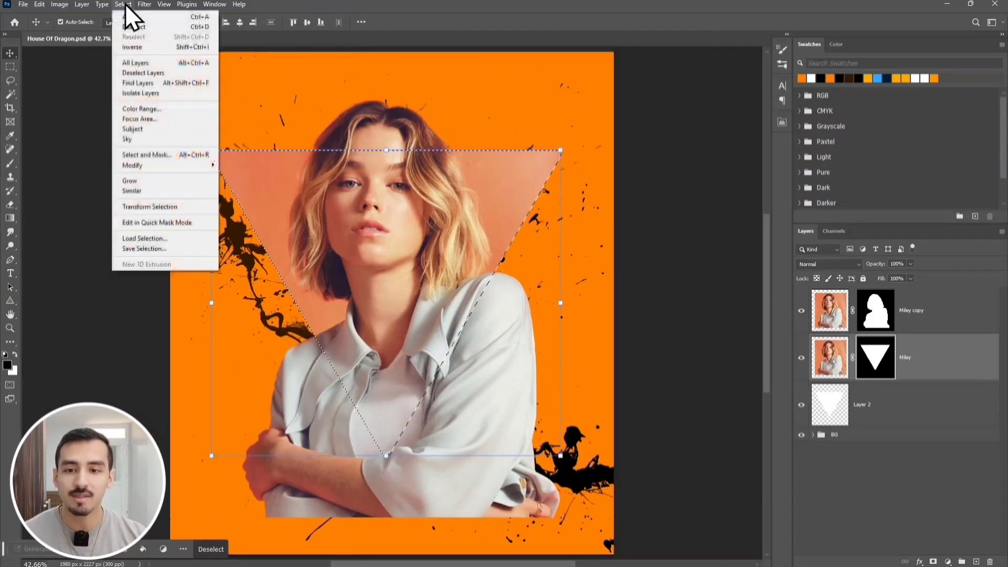
click(156, 48)
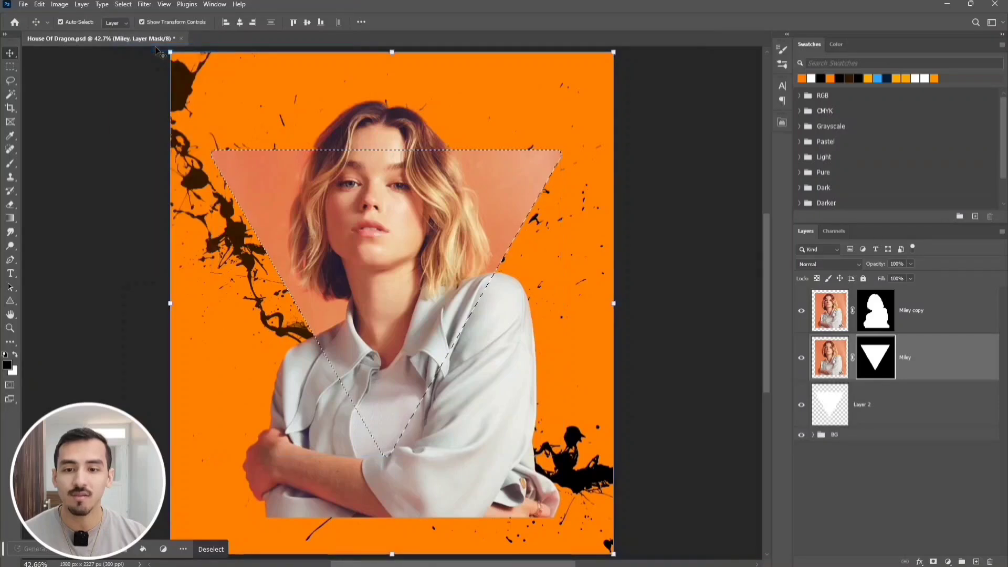
- Paint black on the portrait copy's mask with the hard round 123 px brush to hide the body outside the triangle below the shoulders
click(868, 312)
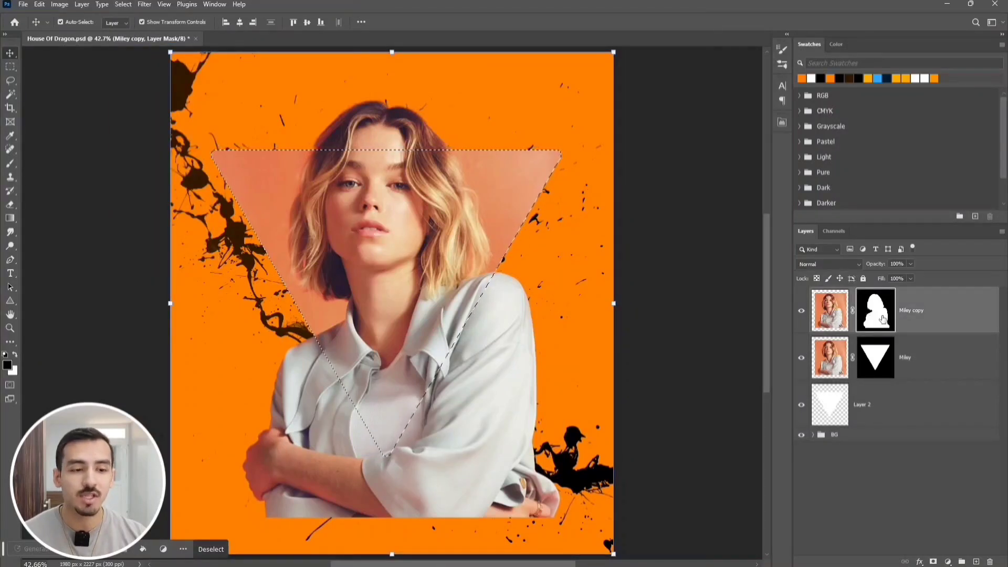
click(9, 165)
click(76, 22)
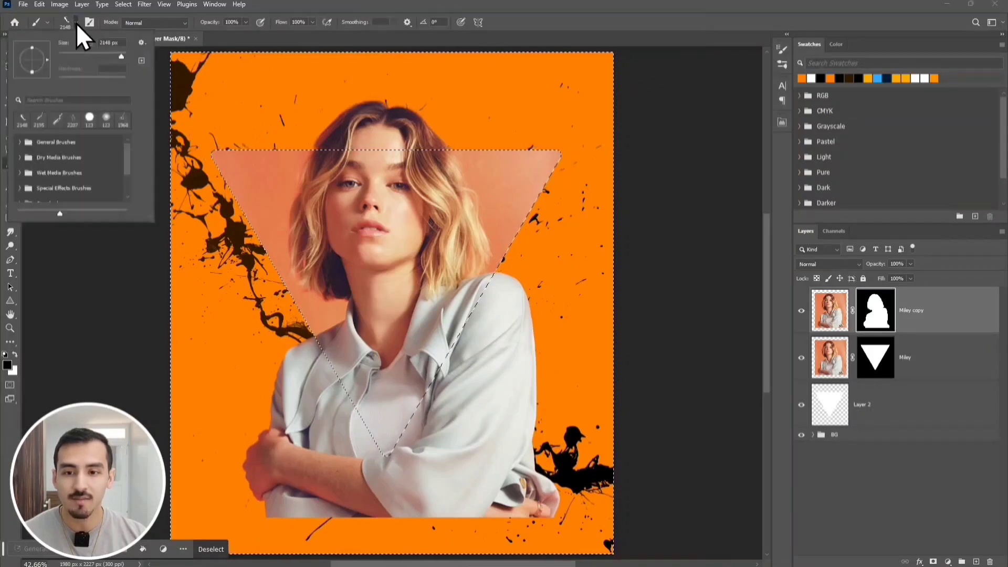
click(90, 22)
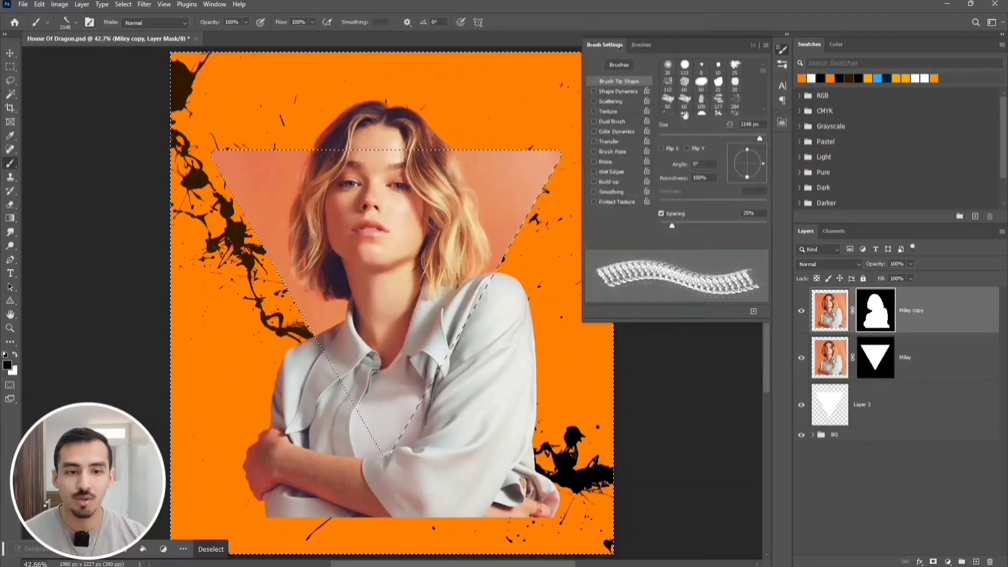
click(685, 66)
click(756, 45)
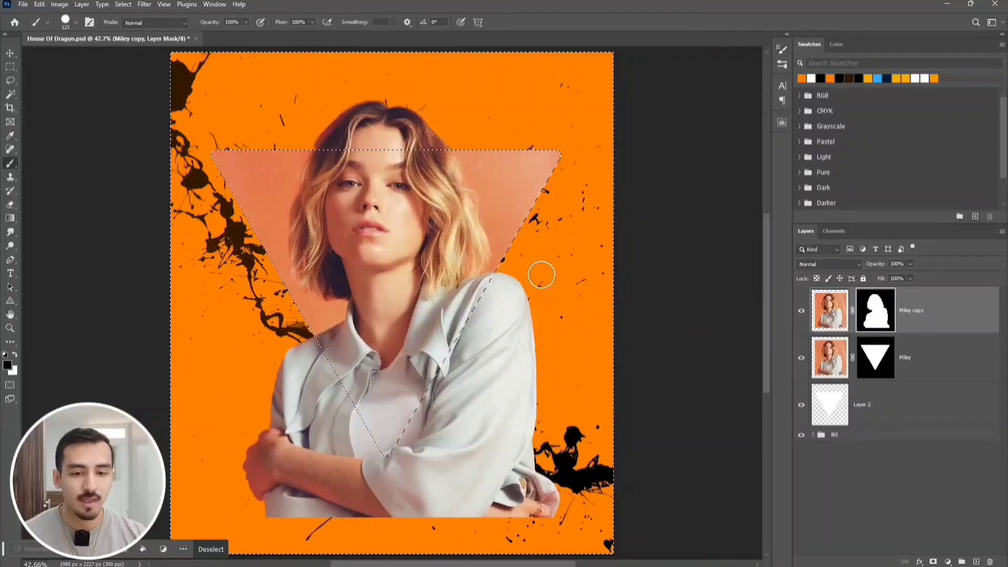
mouse_move(540, 275)
mouse_down()
mouse_move(507, 282)
mouse_move(486, 331)
mouse_move(499, 292)
mouse_move(468, 337)
mouse_move(516, 288)
mouse_move(506, 405)
mouse_move(526, 313)
mouse_move(536, 520)
mouse_move(513, 496)
mouse_move(525, 473)
mouse_move(503, 471)
mouse_move(429, 509)
mouse_move(470, 470)
mouse_move(386, 493)
mouse_move(457, 439)
mouse_move(409, 455)
mouse_move(348, 527)
mouse_move(428, 481)
mouse_move(335, 415)
mouse_move(293, 345)
mouse_up()
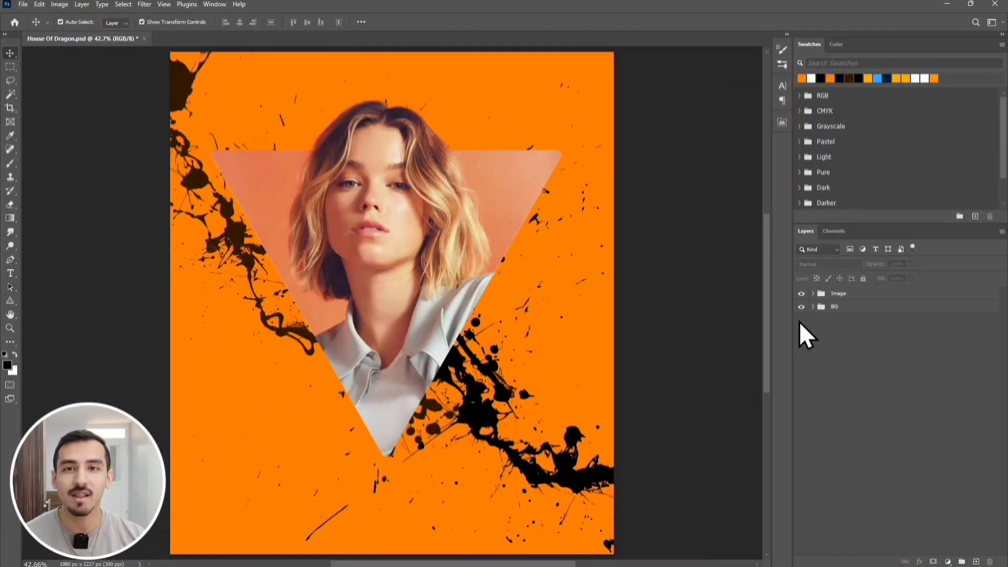
- Duplicate Layer 2 from the Image group and place the copy above the group, leaving the group collapsed
click(813, 294)
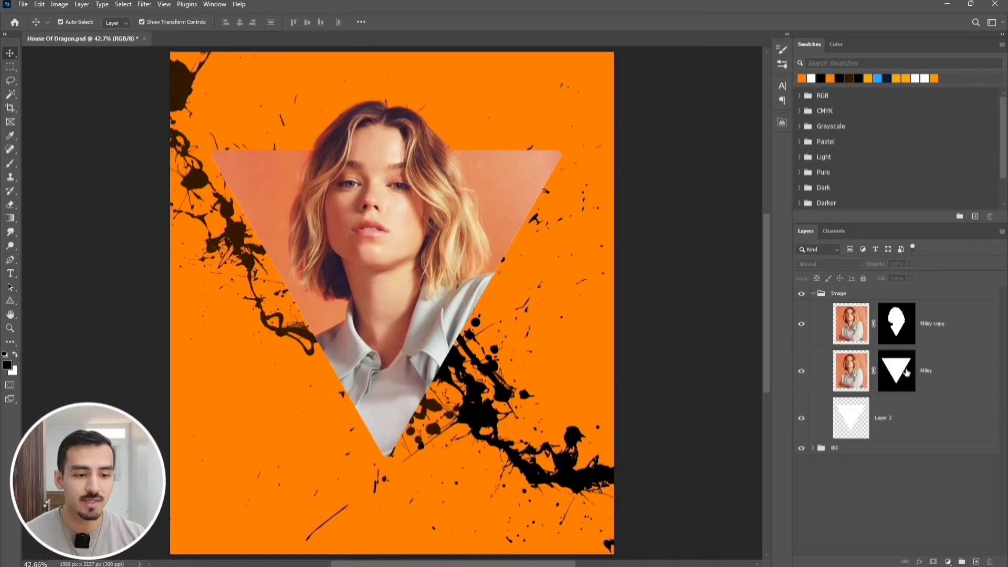
click(929, 408)
drag(929, 408, 977, 563)
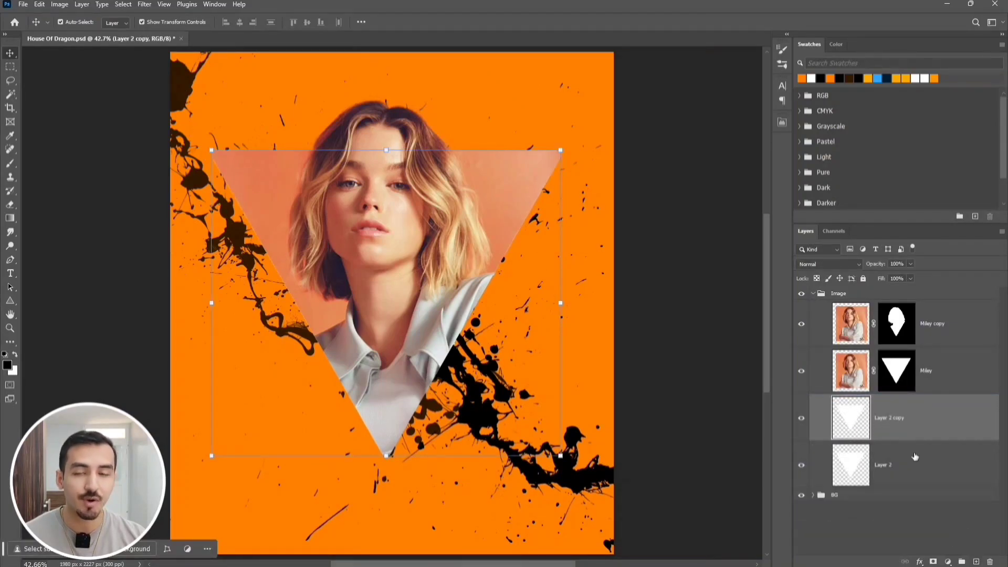
drag(904, 410, 831, 317)
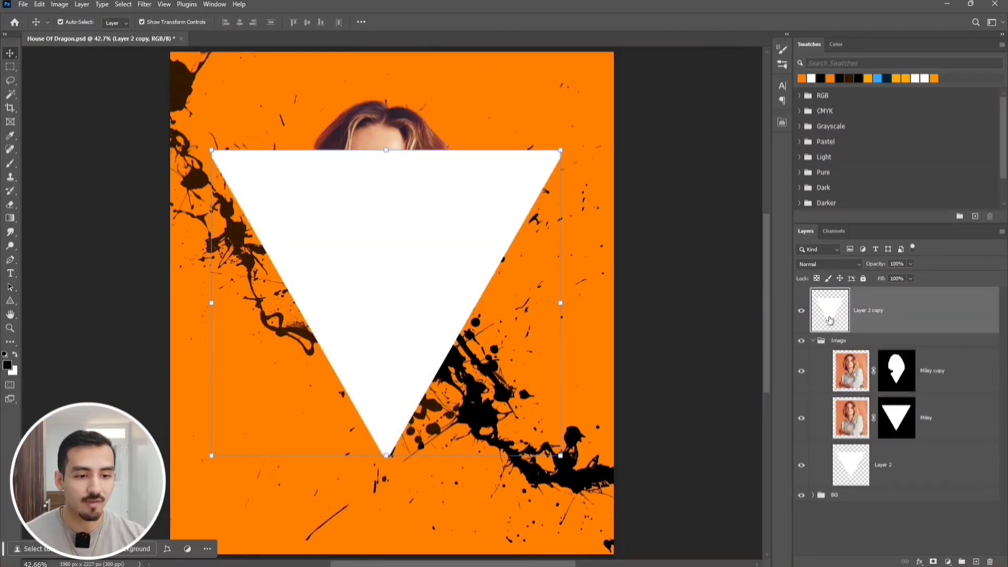
click(813, 341)
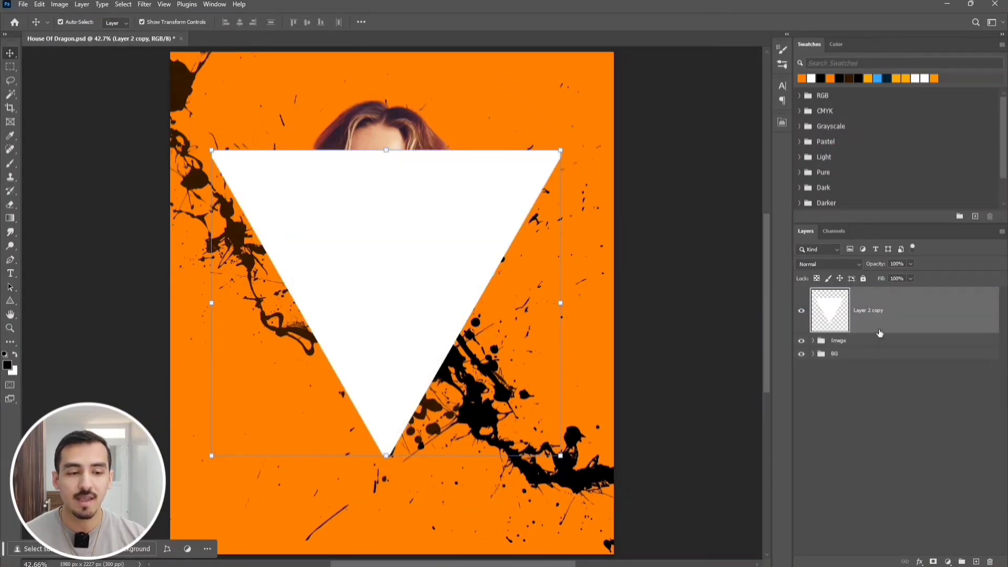
- Give Layer 2 copy 0% fill opacity and a 10 px white outside stroke, and convert it to a smart object
double_click(923, 305)
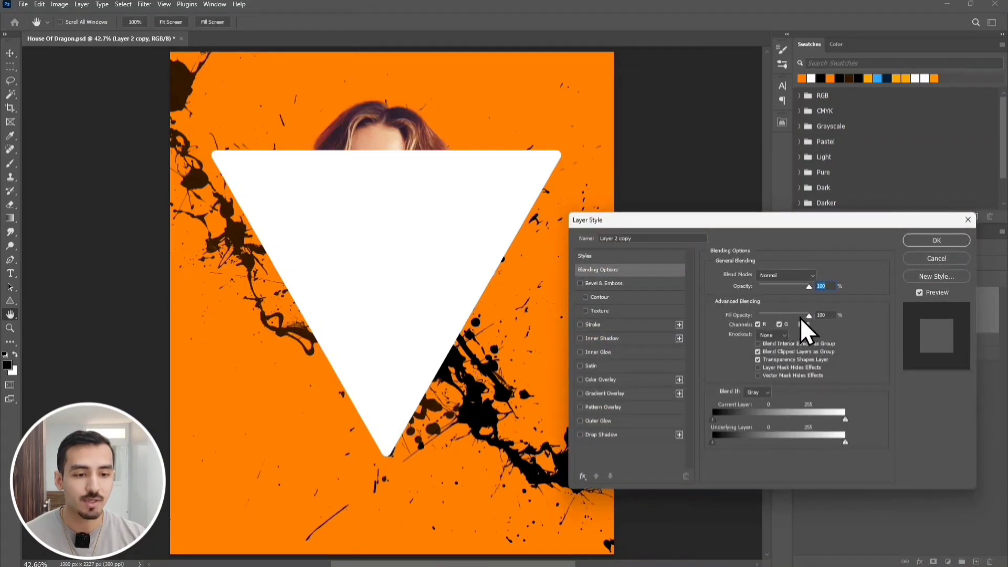
drag(808, 316, 758, 324)
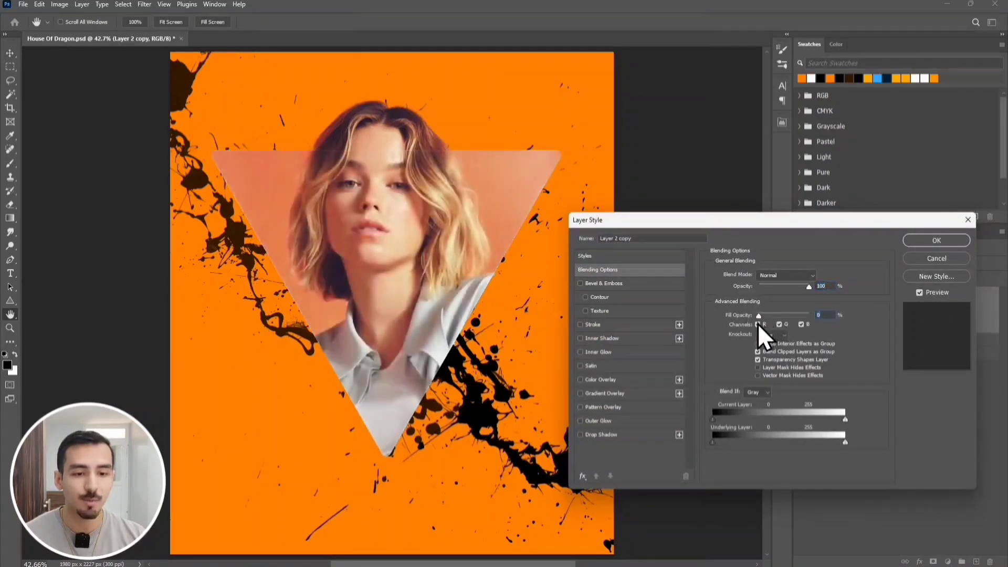
click(589, 324)
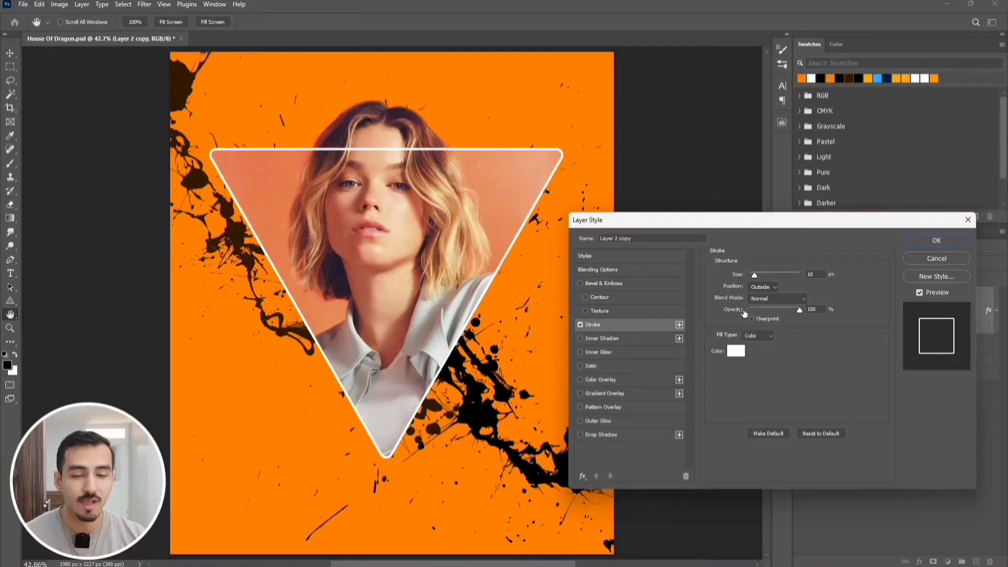
click(954, 241)
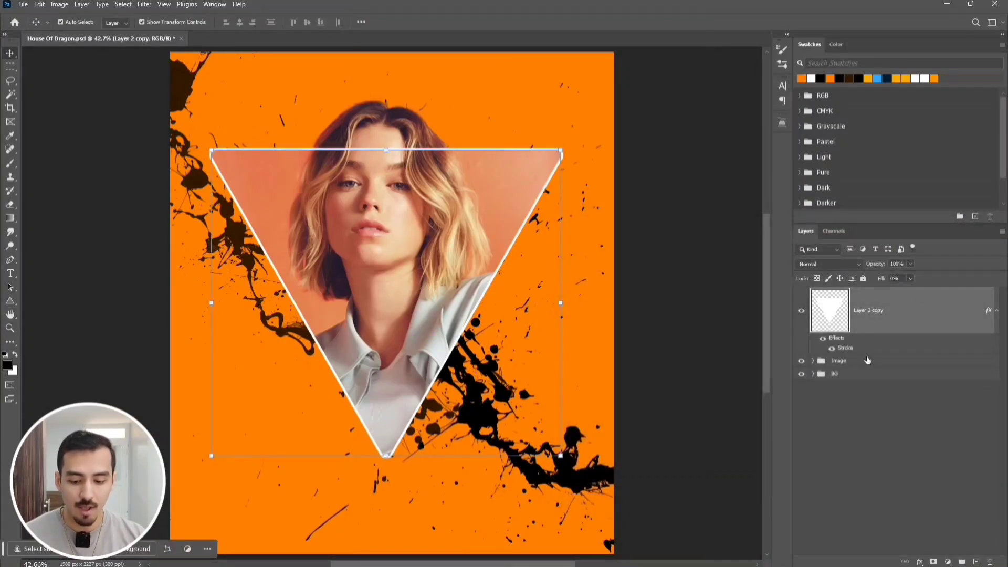
right_click(883, 323)
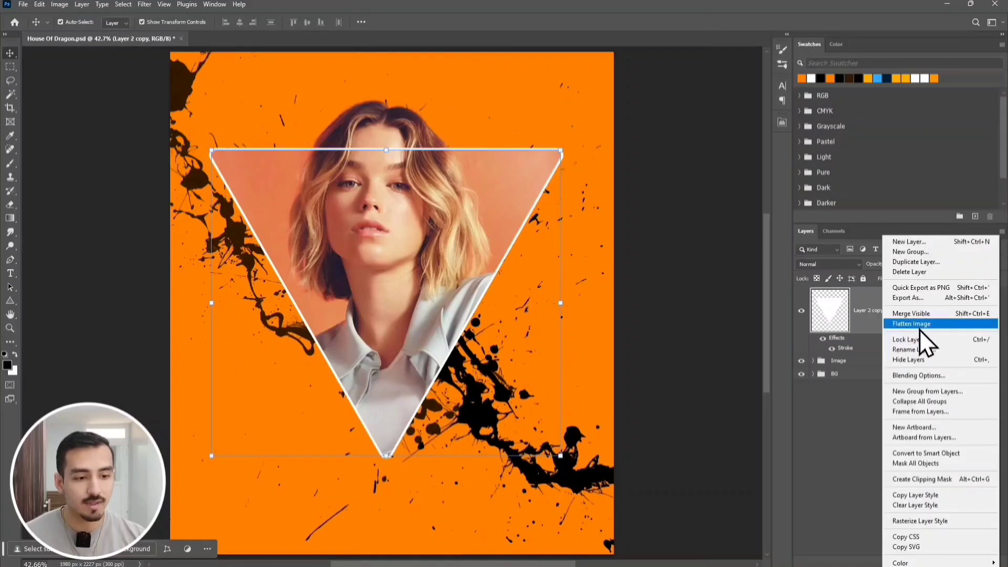
click(940, 453)
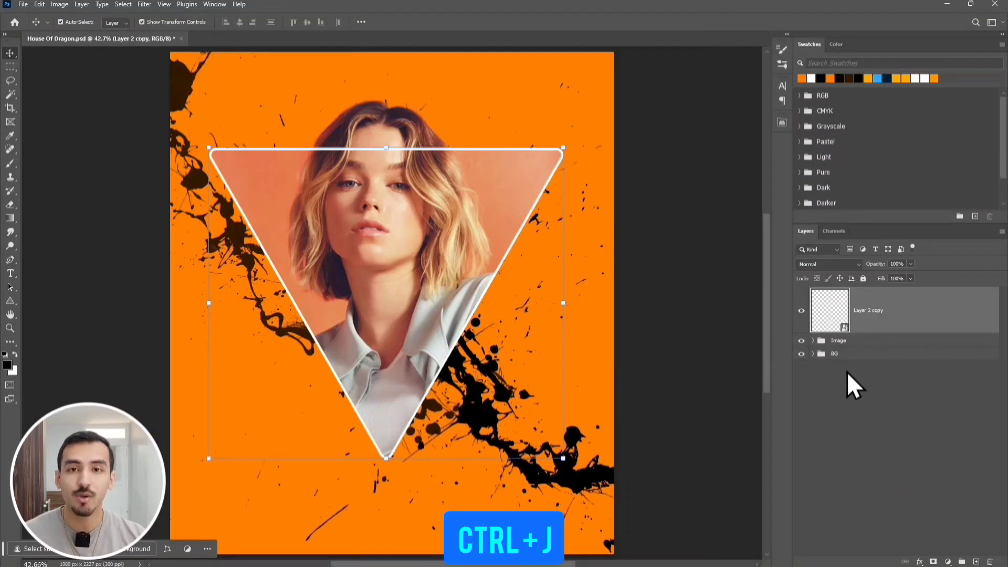
- Duplicate the Layer 2 copy triangle outline and rotate the duplicate by 15 degrees
key(ctrl+j)
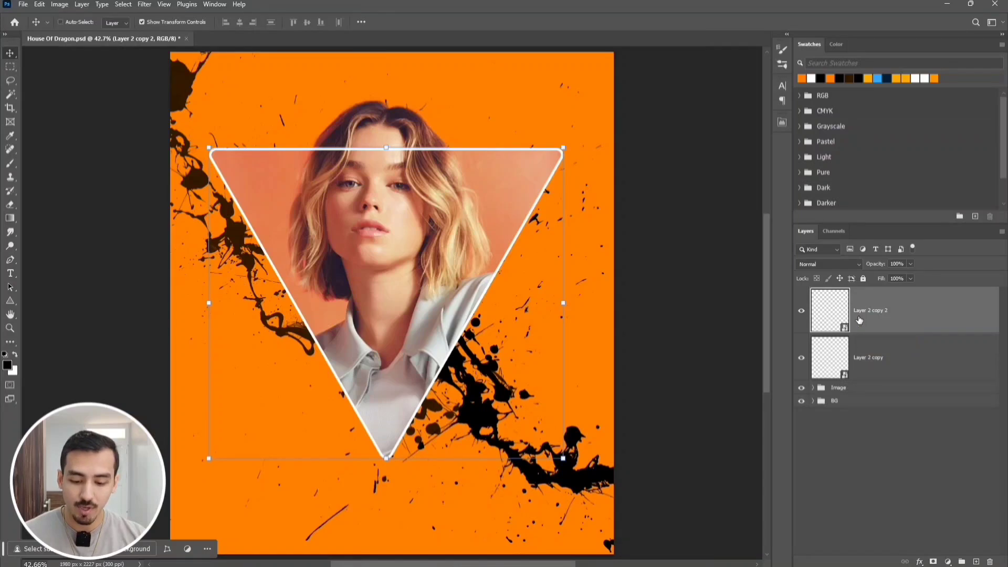
key(ctrl+t)
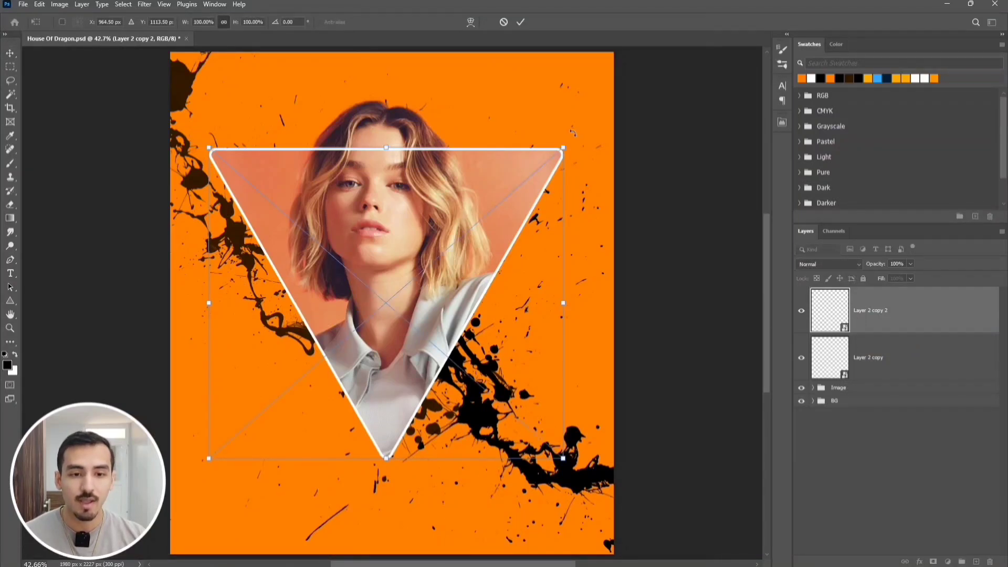
drag(573, 130, 595, 174)
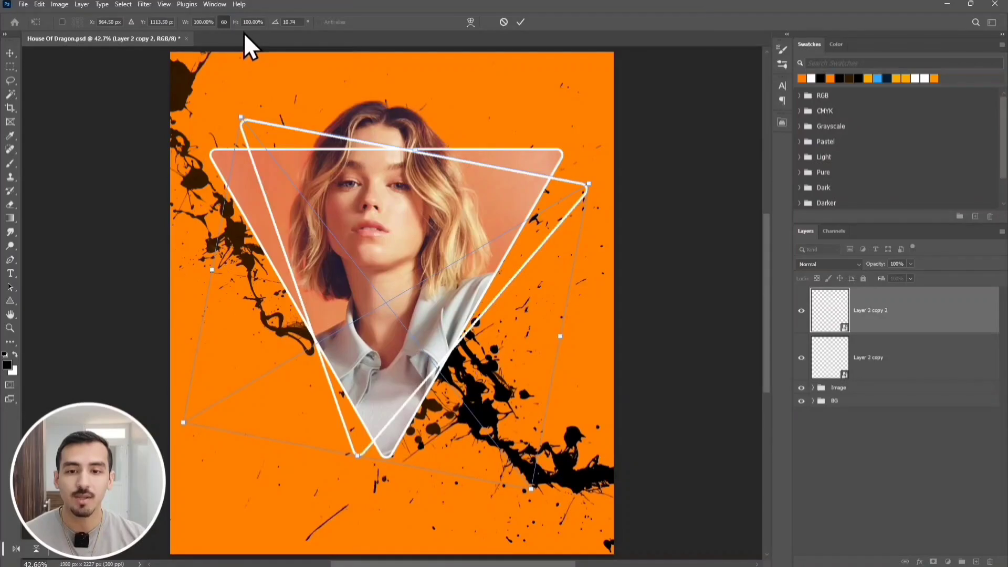
click(290, 21)
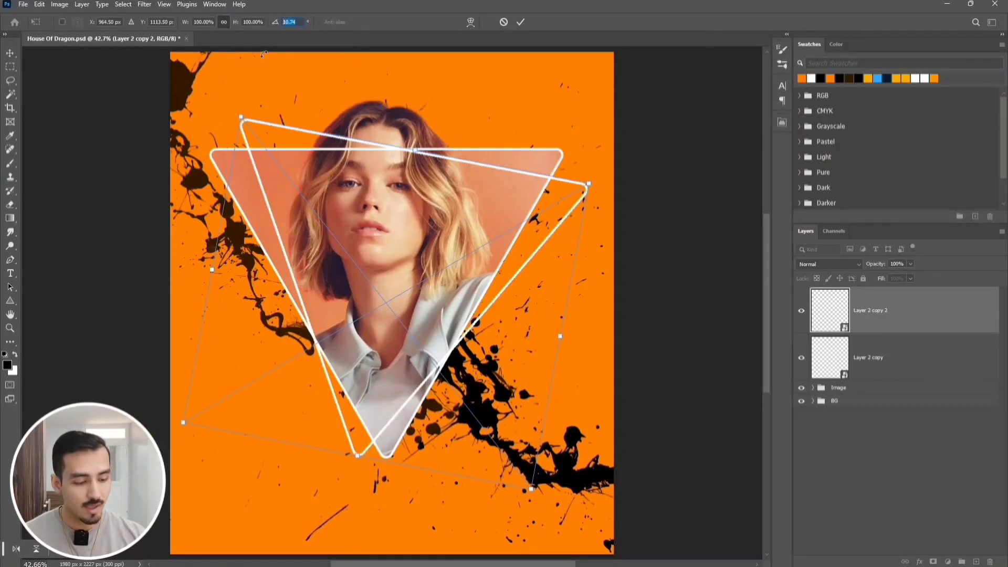
text(15)
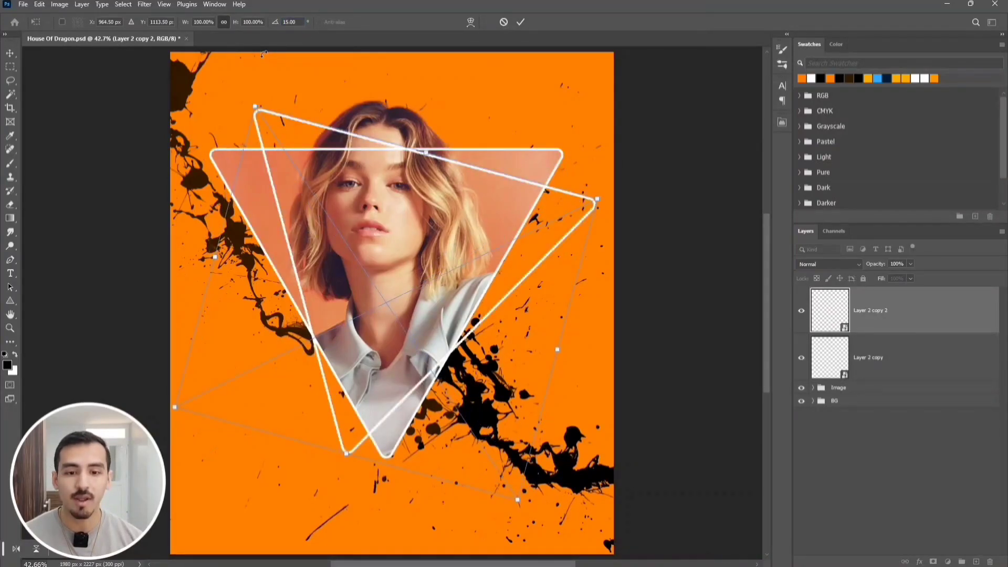
key(Return)
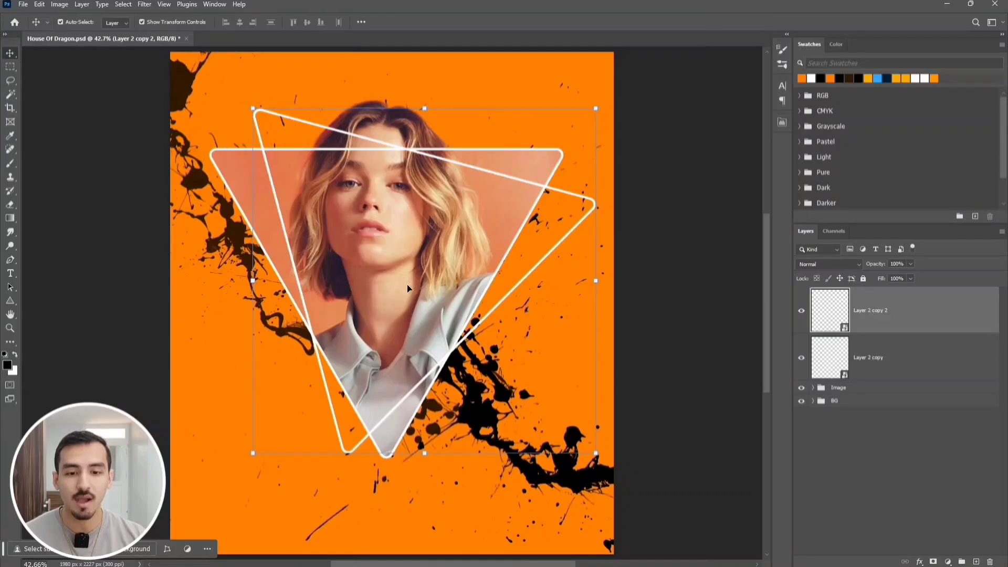
- Duplicate the rotated triangle outline and flip the new copy vertically to mirror its tilt
key(ctrl+j)
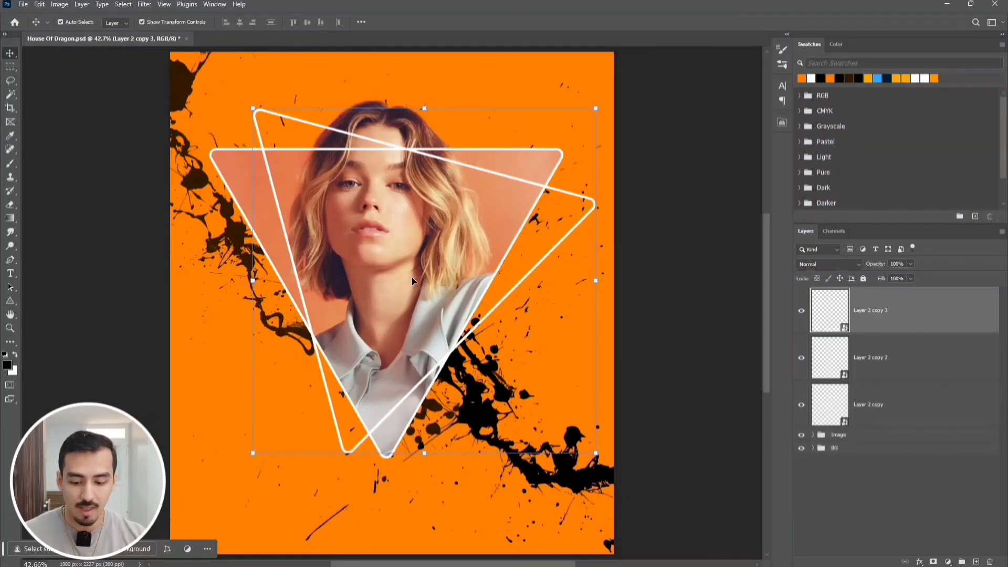
key(ctrl)
key(ctrl+t)
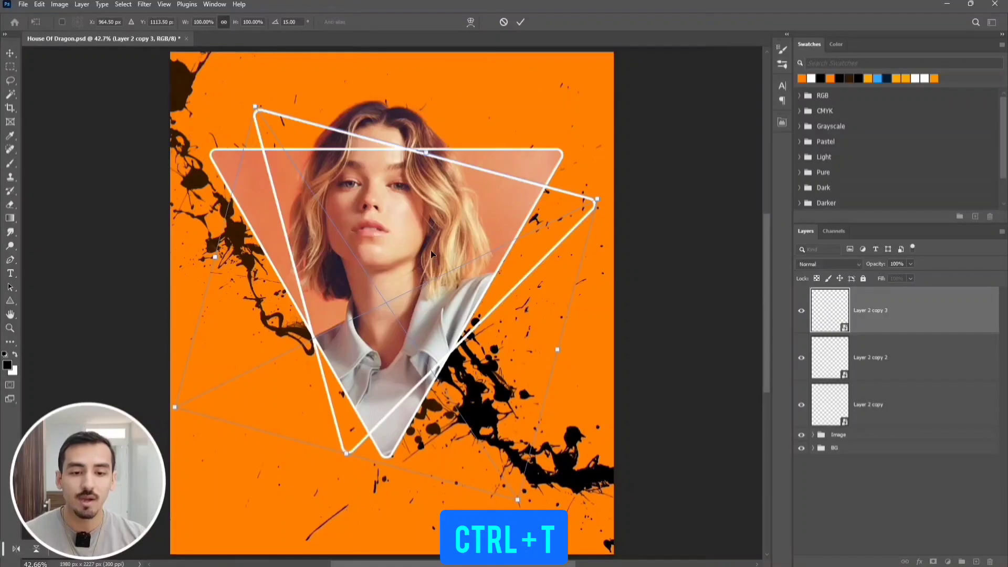
right_click(431, 250)
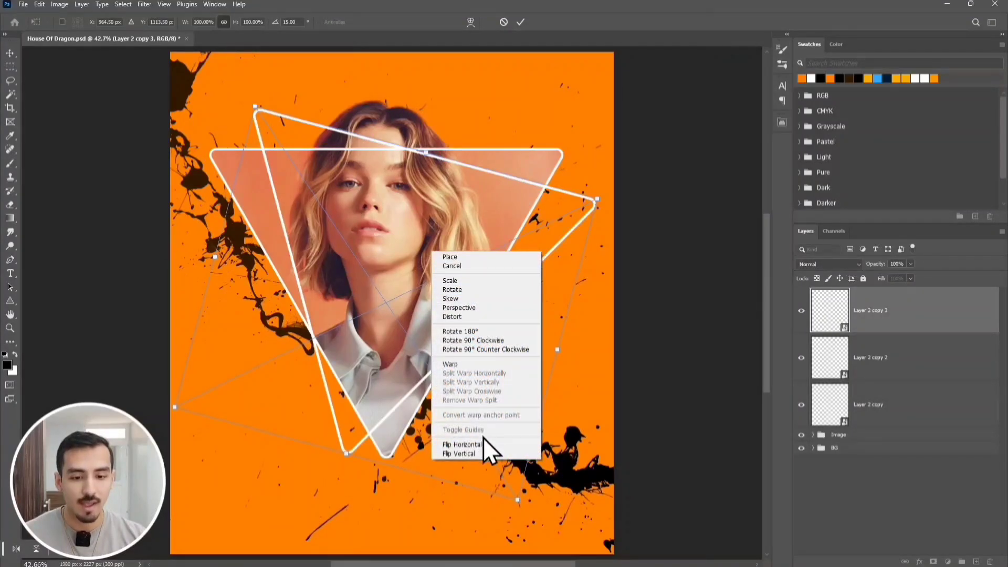
click(489, 453)
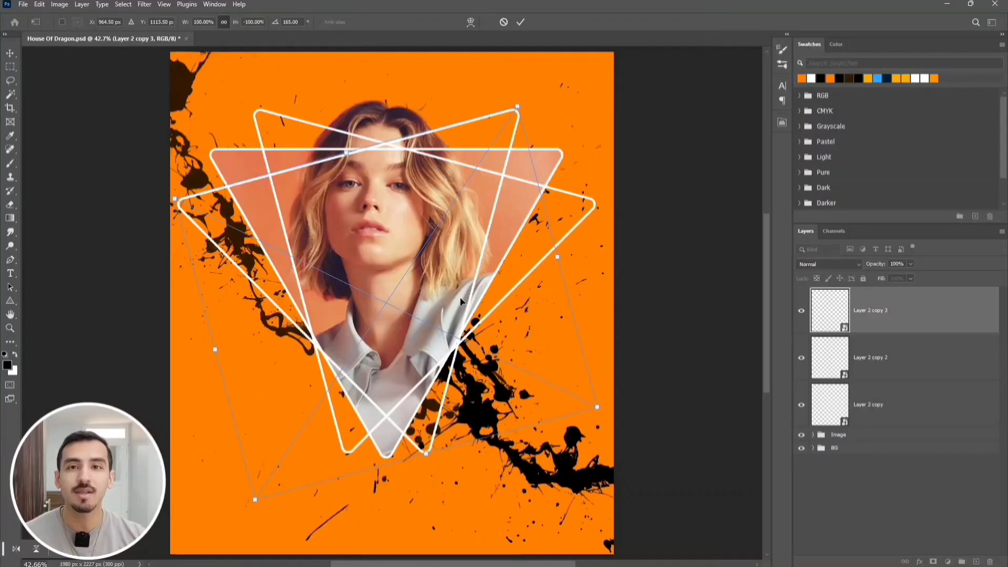
click(521, 22)
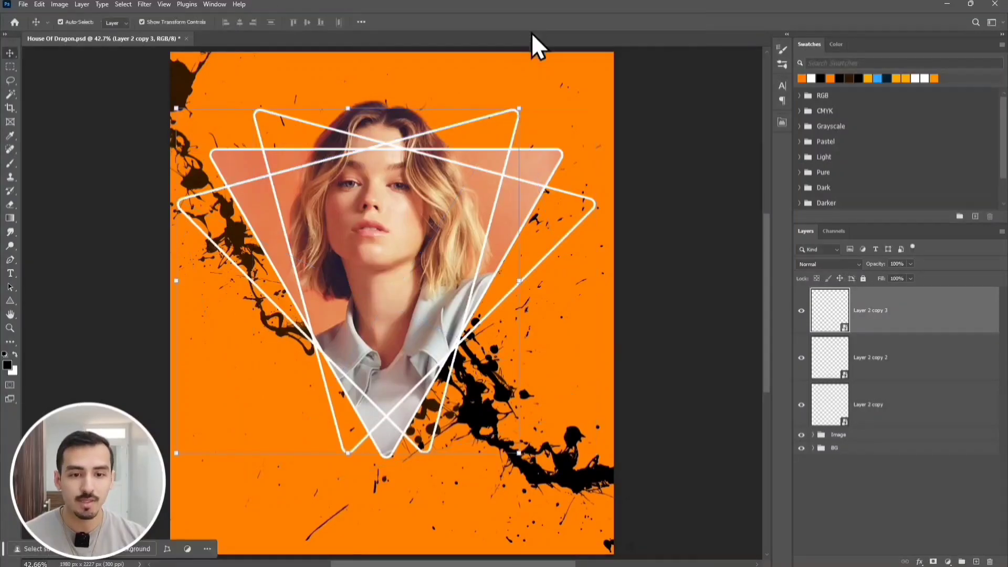
- Group the three triangle outline layers under the name Effect and place the group below the Image group
ctrl+click(887, 356)
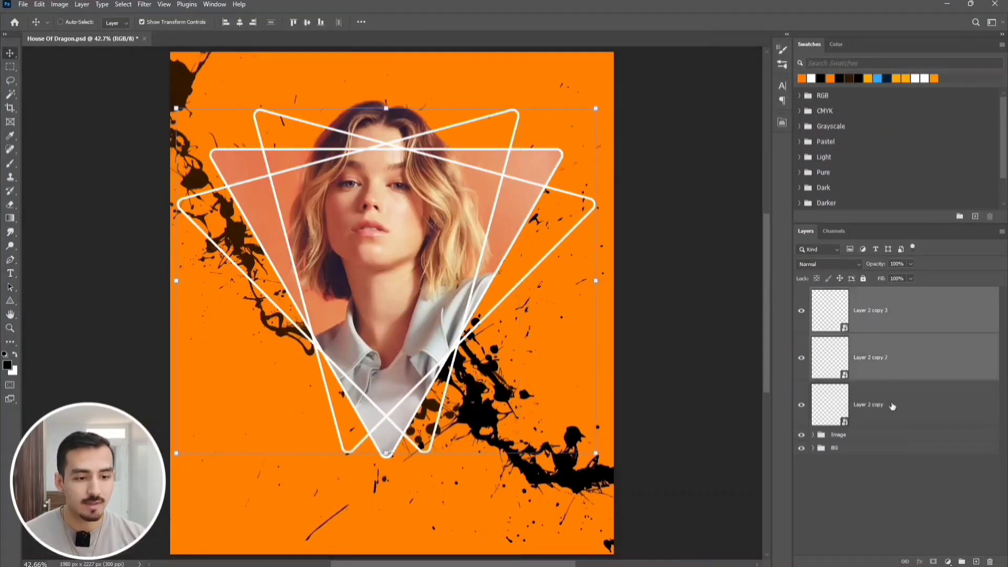
ctrl+click(893, 407)
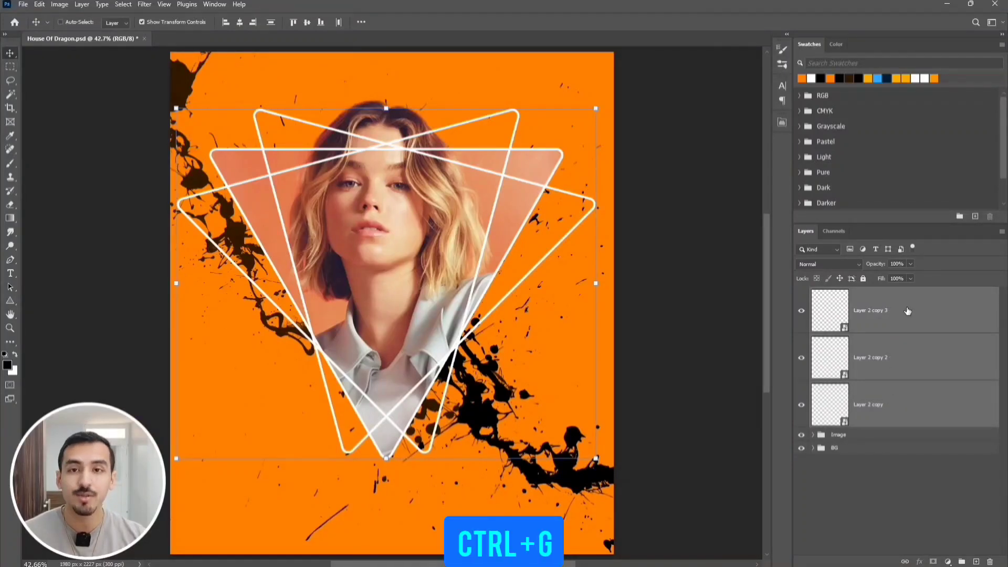
key(ctrl+g)
double_click(841, 293)
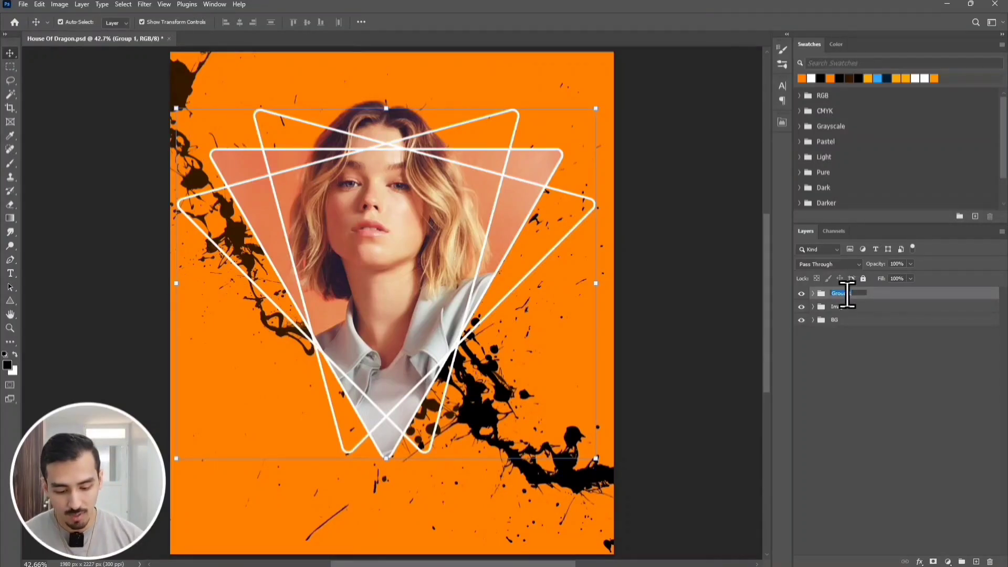
text(Effects)
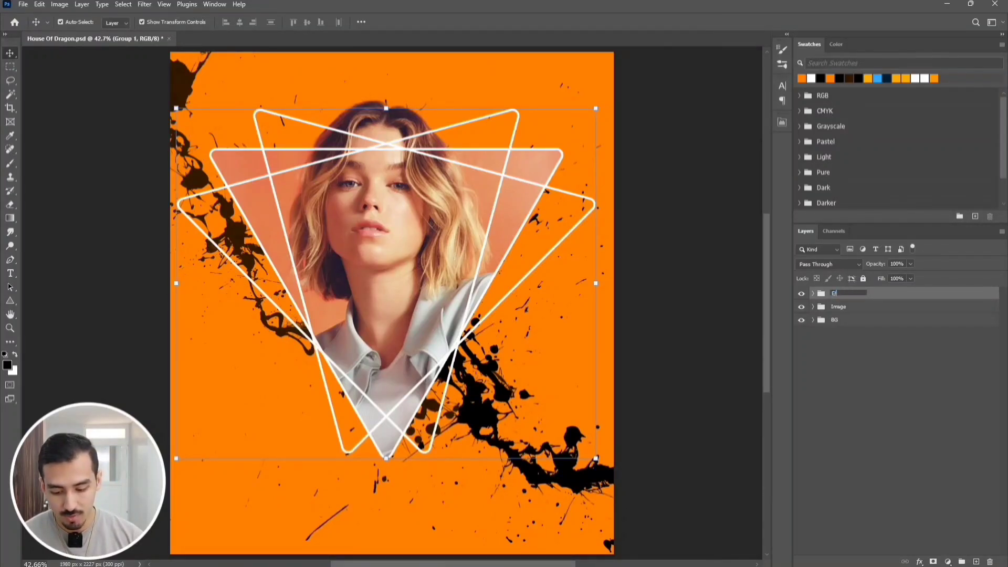
key(Return)
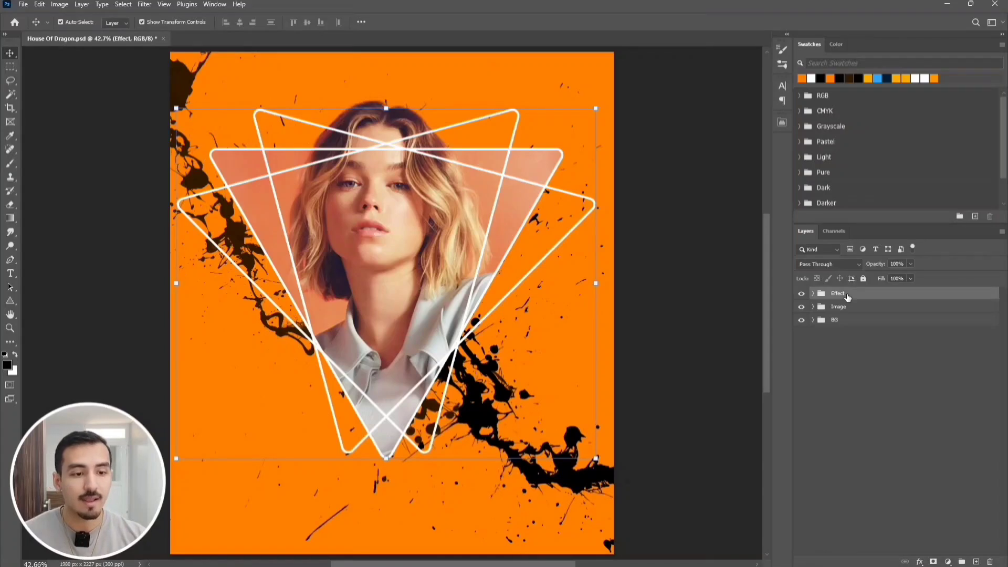
drag(847, 298, 835, 314)
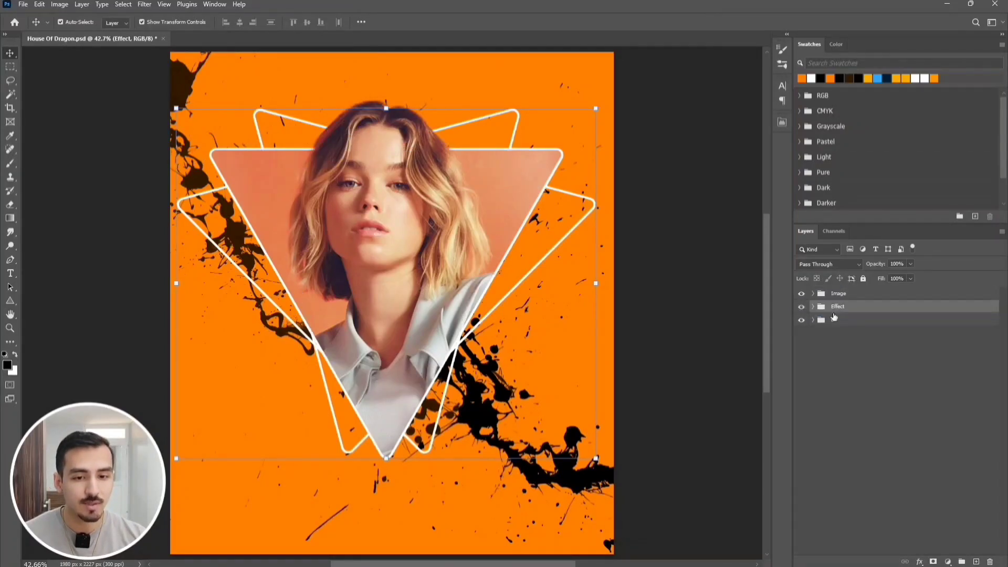
click(824, 371)
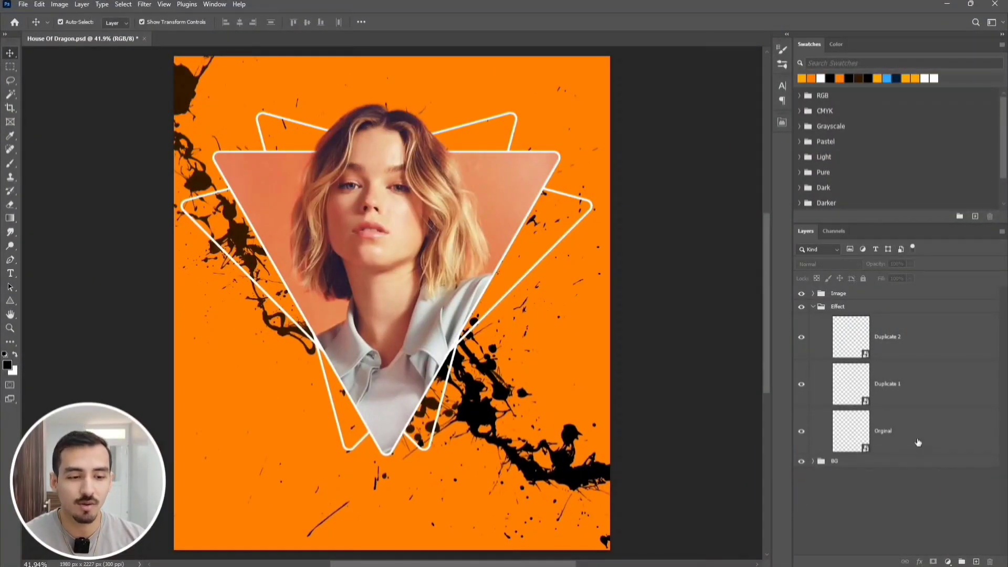
- Move the Orginal layer to the top of the Effect group and merge the Duplicate 1 and Duplicate 2 layers
drag(919, 443, 919, 331)
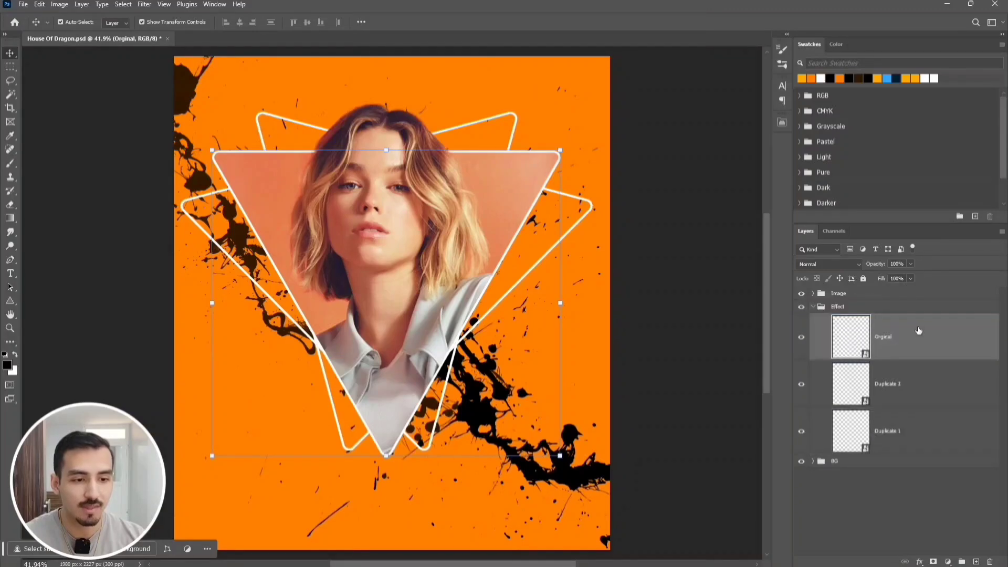
click(920, 395)
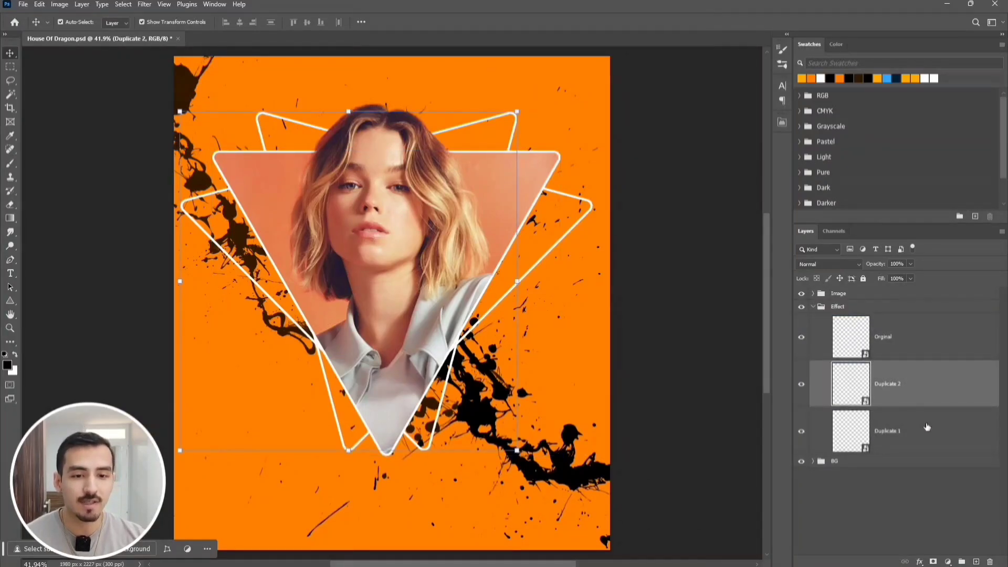
click(928, 427)
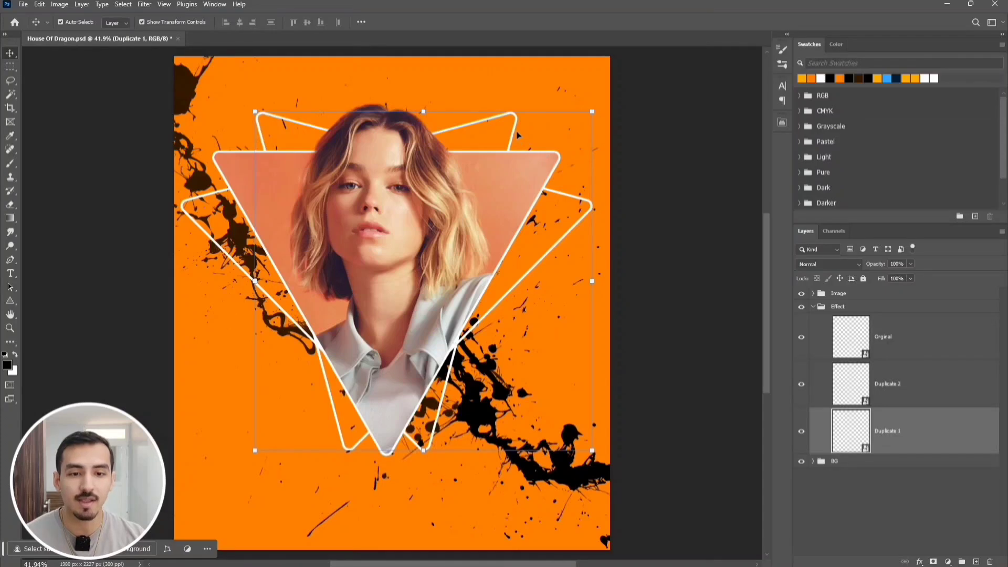
ctrl+click(929, 399)
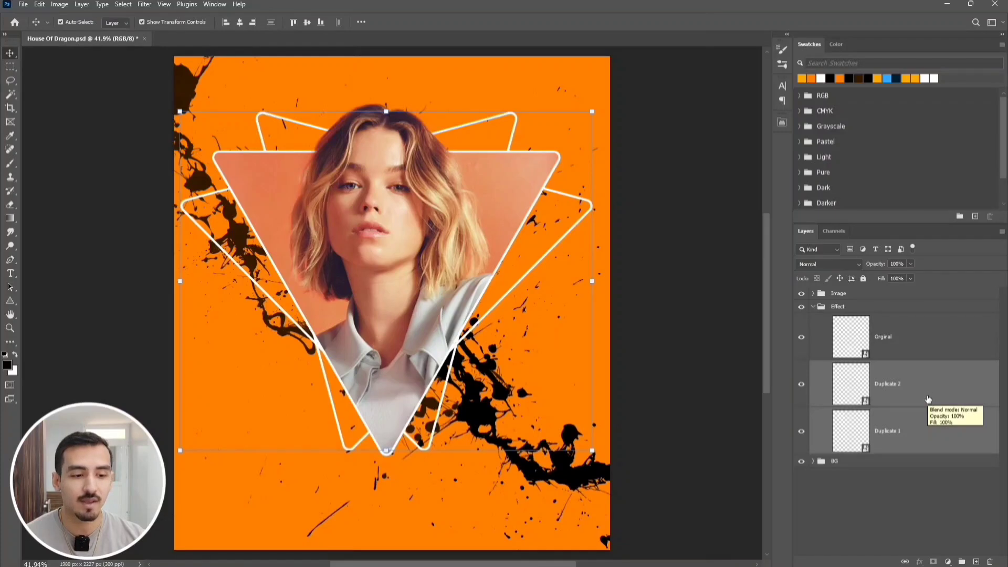
right_click(928, 400)
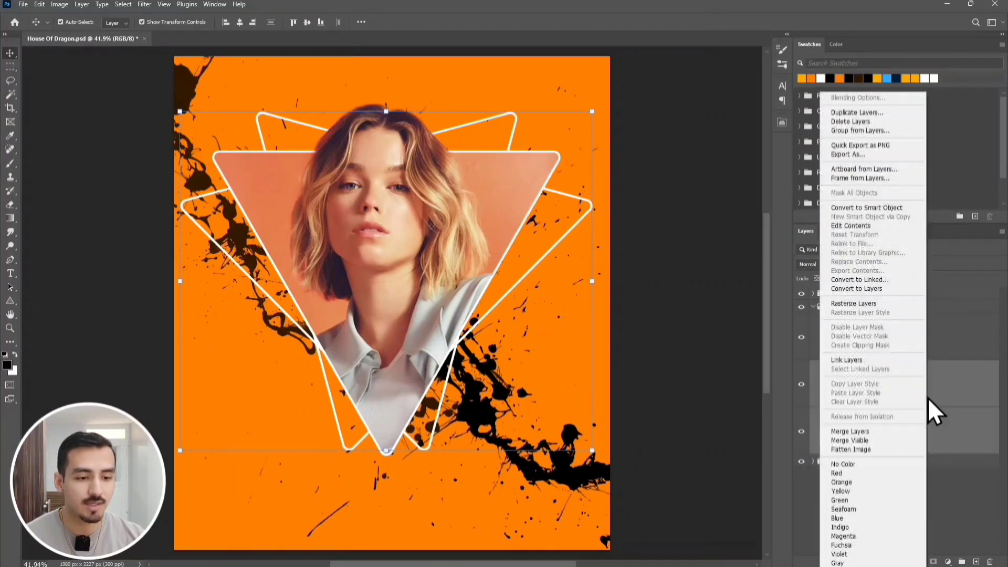
click(874, 434)
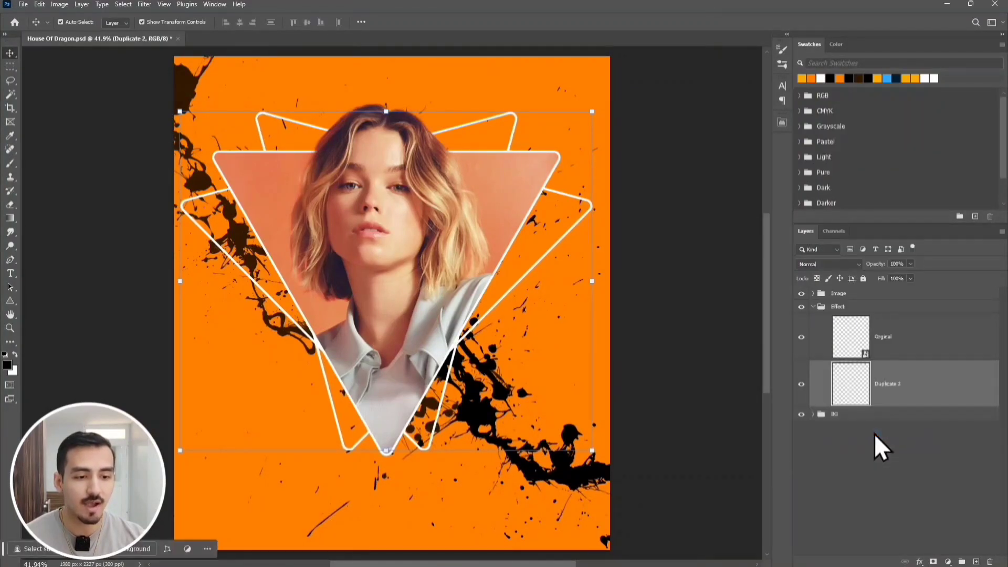
- Add a Color Overlay in ffaa00 with Normal blending and 100% opacity to the merged Duplicate 2 layer
double_click(930, 391)
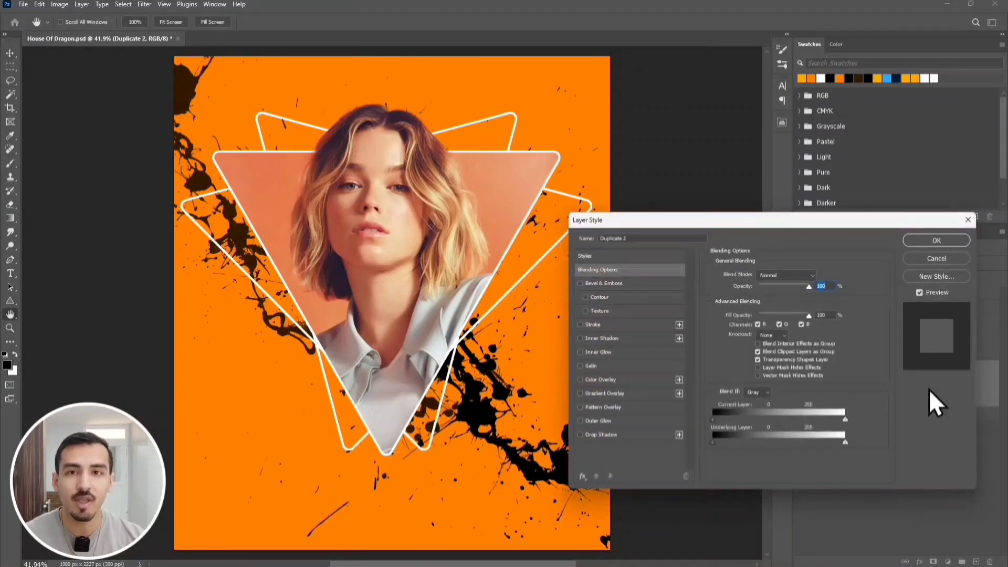
click(597, 380)
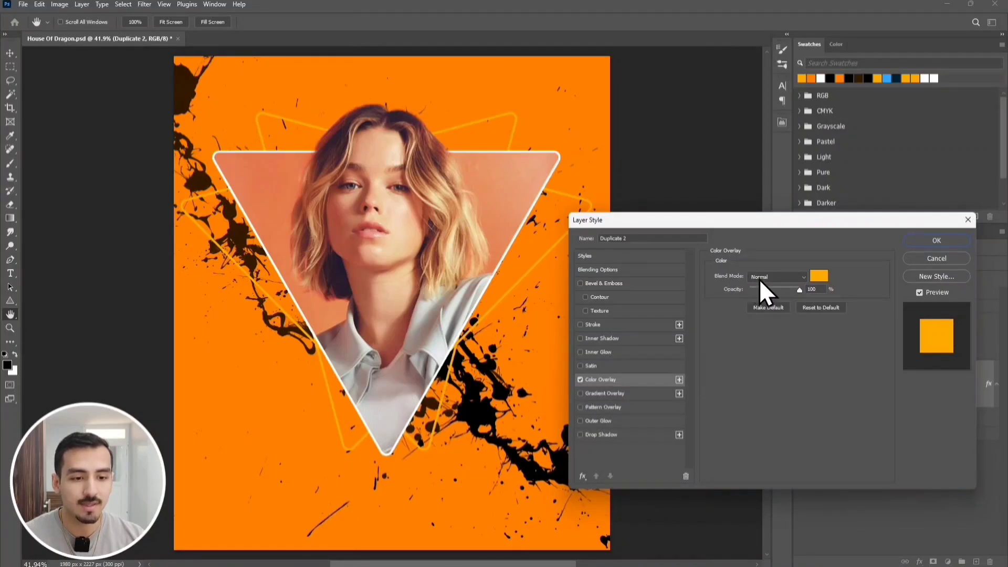
click(819, 277)
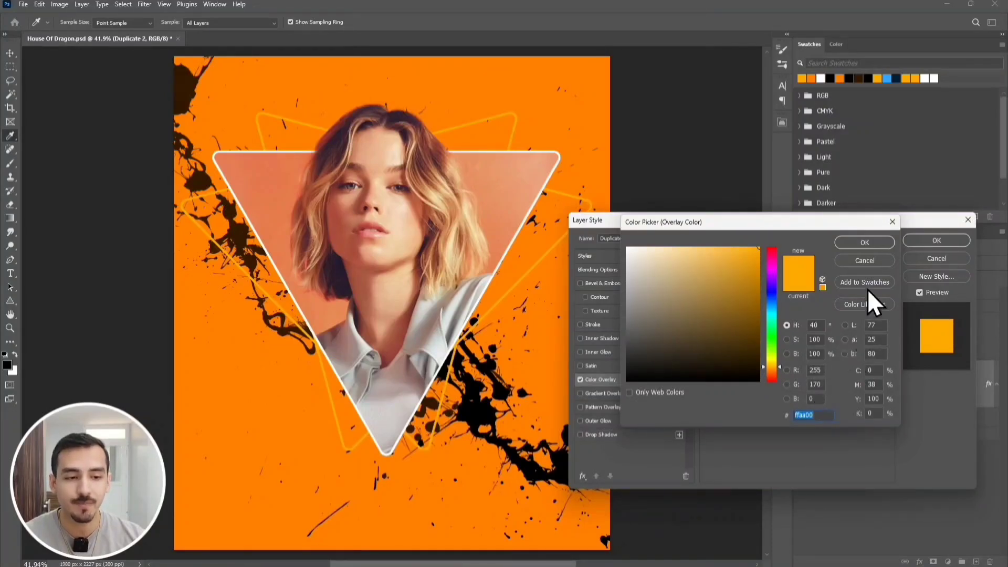
click(867, 243)
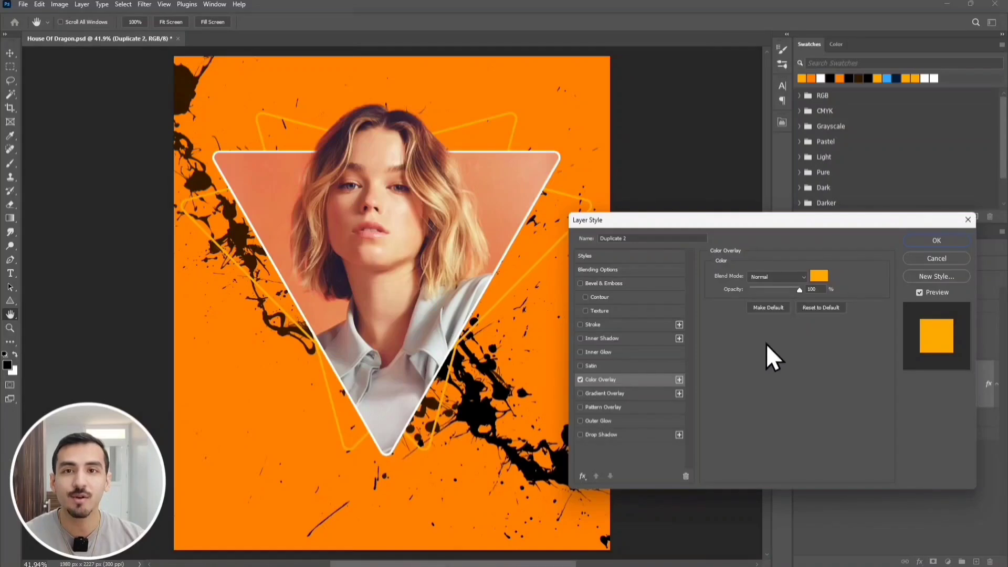
- Add an orange Inner Glow in Screen mode, sourced from the edge, to Duplicate 2 and apply the layer style
click(600, 353)
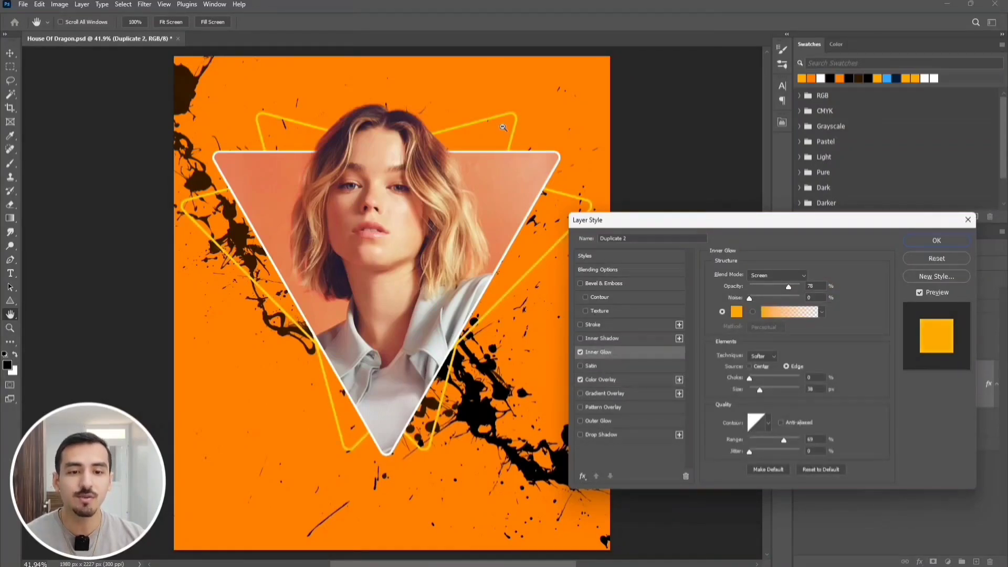
scroll(505, 129, up, 13)
key(Return)
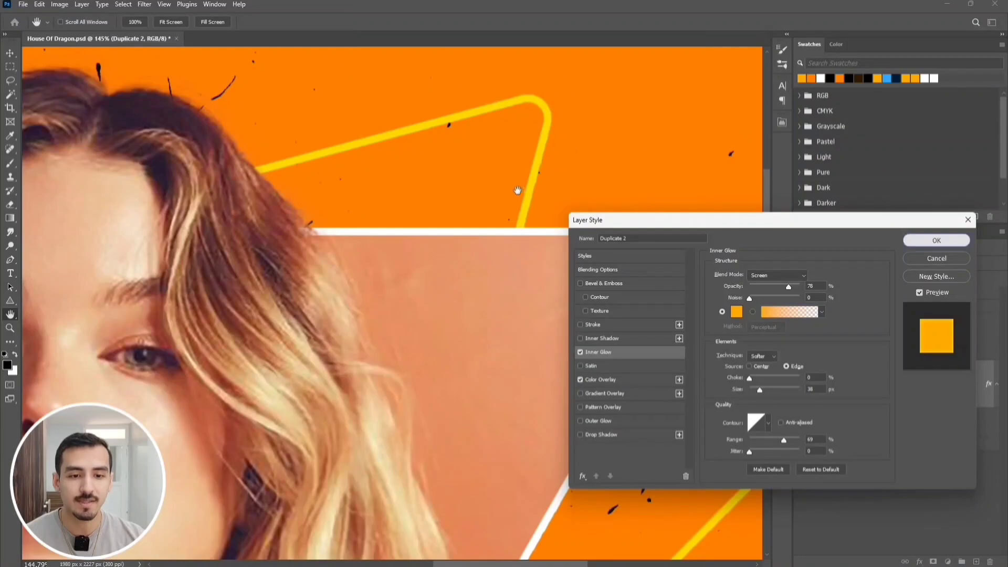
scroll(505, 164, up, 2)
drag(516, 163, 528, 213)
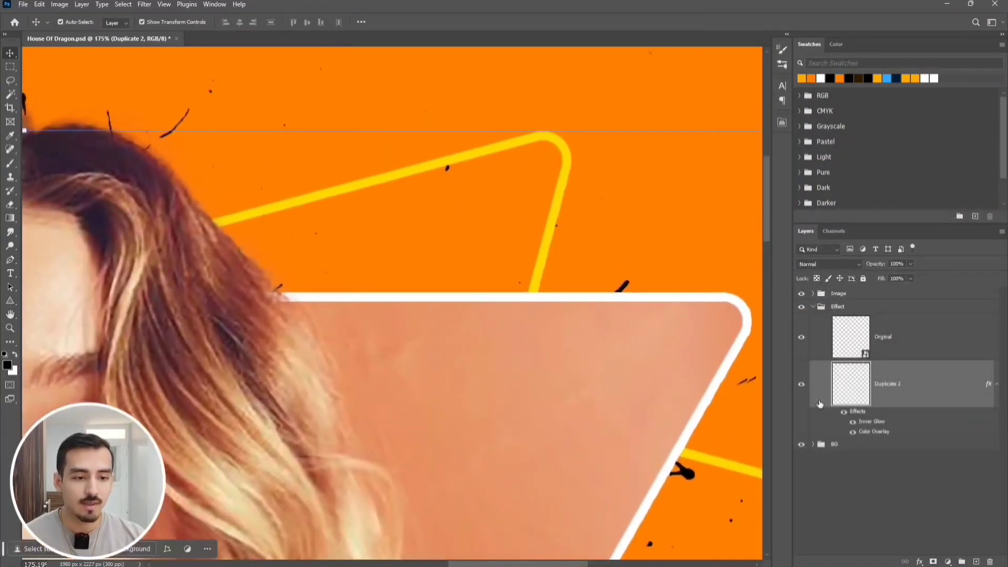
- Compare the tilted triangle outlines with and without the Inner Glow, leaving the effect switched on
click(853, 425)
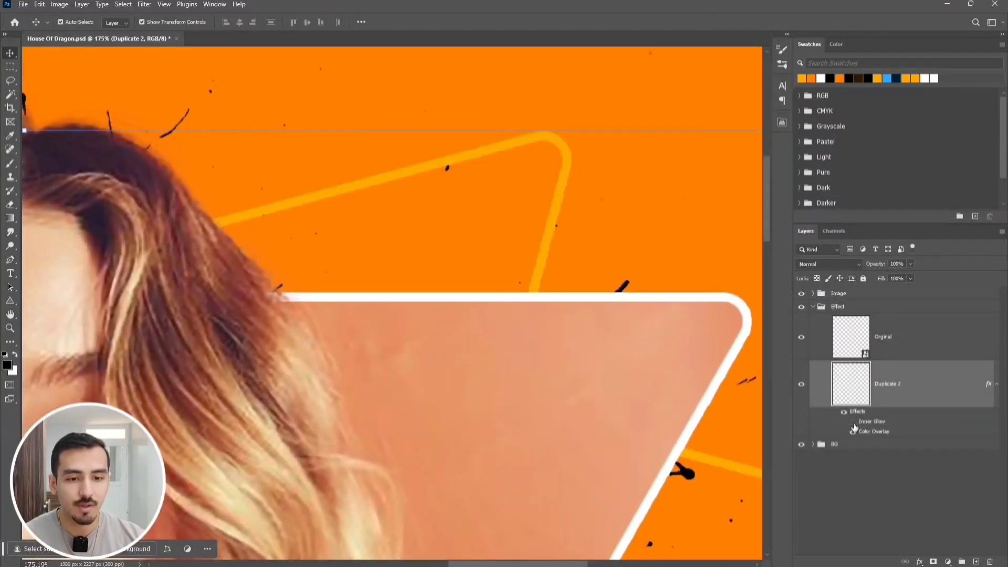
click(853, 425)
click(853, 425)
click(854, 423)
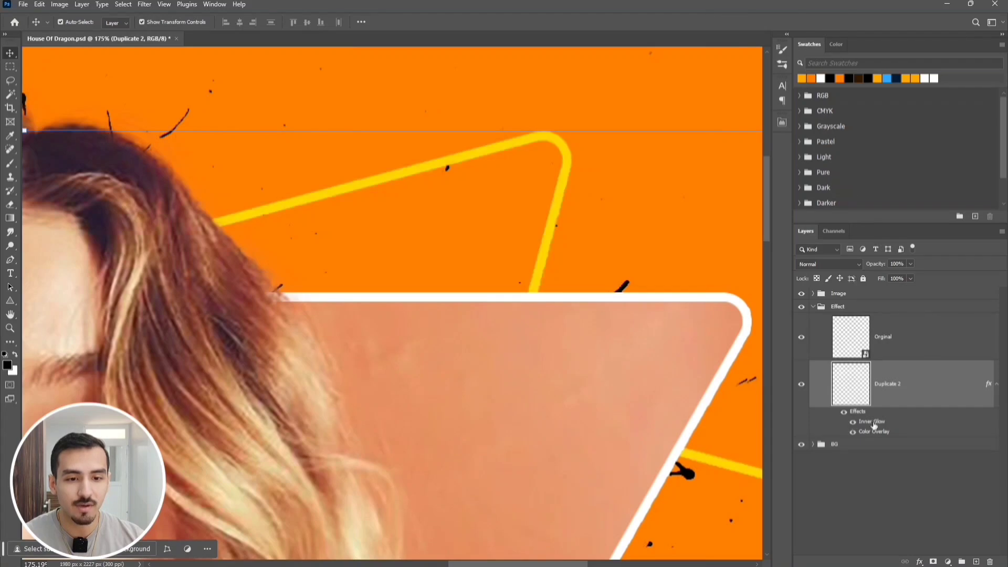
- Reopen the Inner Glow settings of the Duplicate 2 layer and check the glow colour
double_click(882, 425)
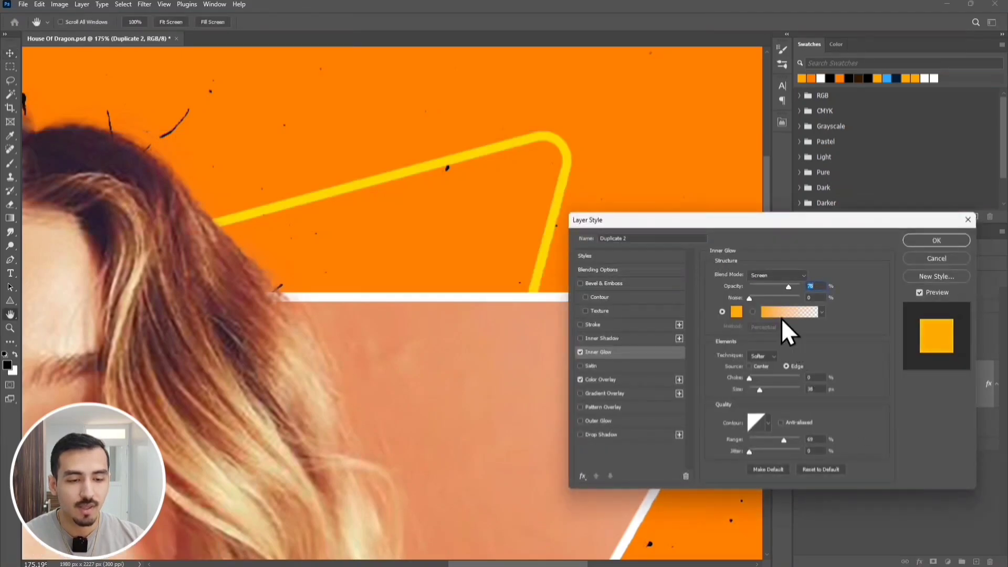
drag(771, 223, 780, 128)
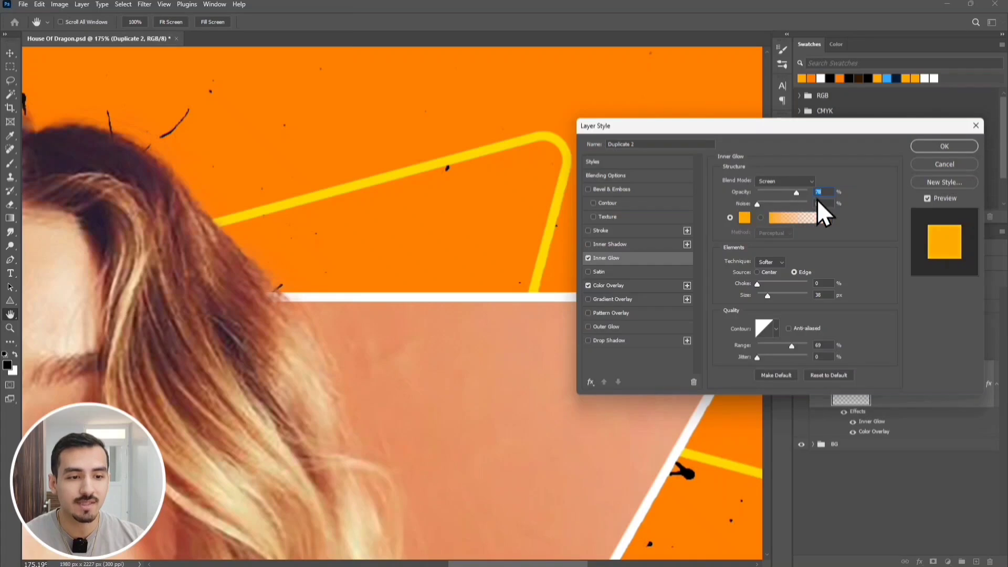
click(742, 219)
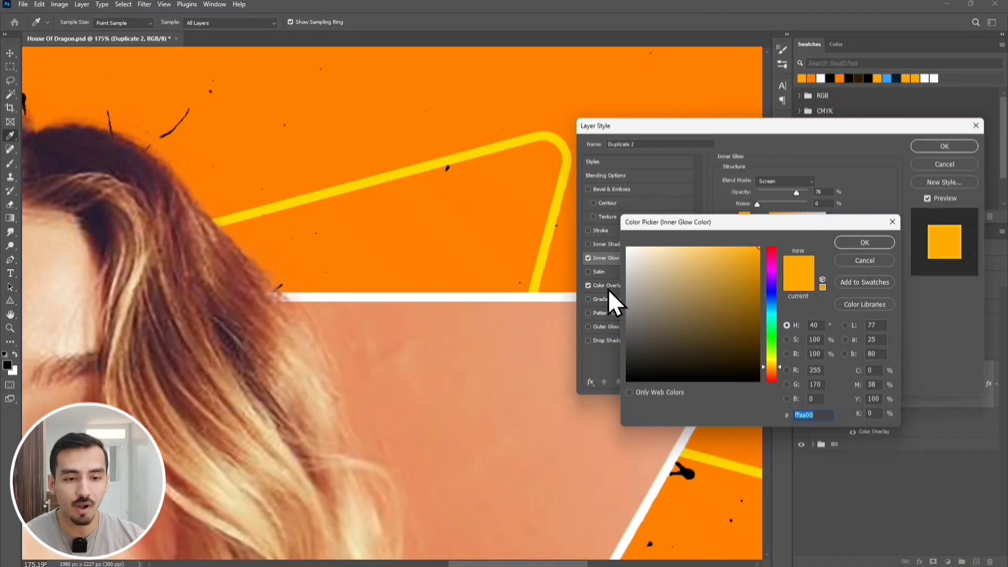
click(857, 243)
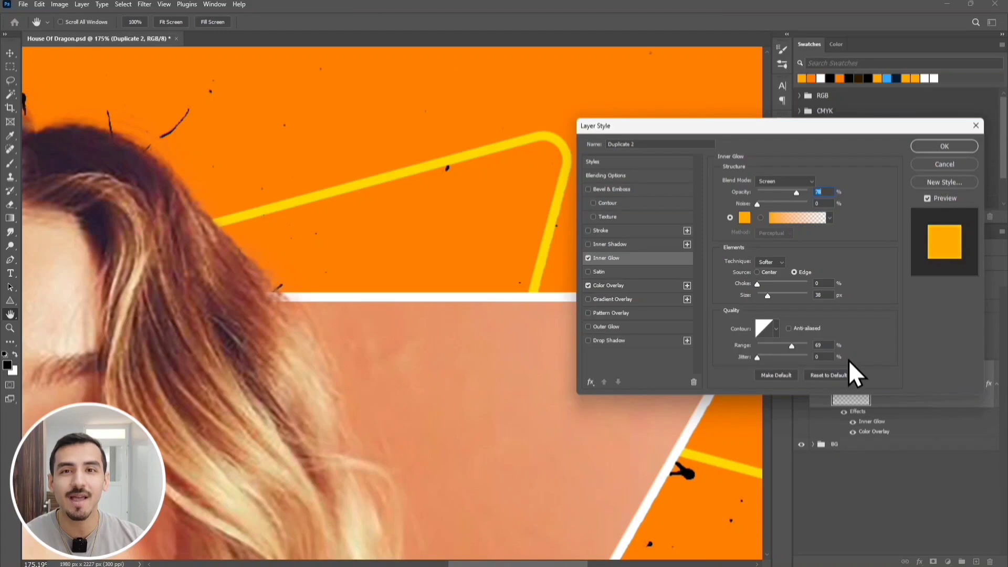
- Add an Outer Glow to Duplicate 2 in Linear Dodge (Add), colour ffaa00, with 84% opacity and a 172 px size
click(602, 327)
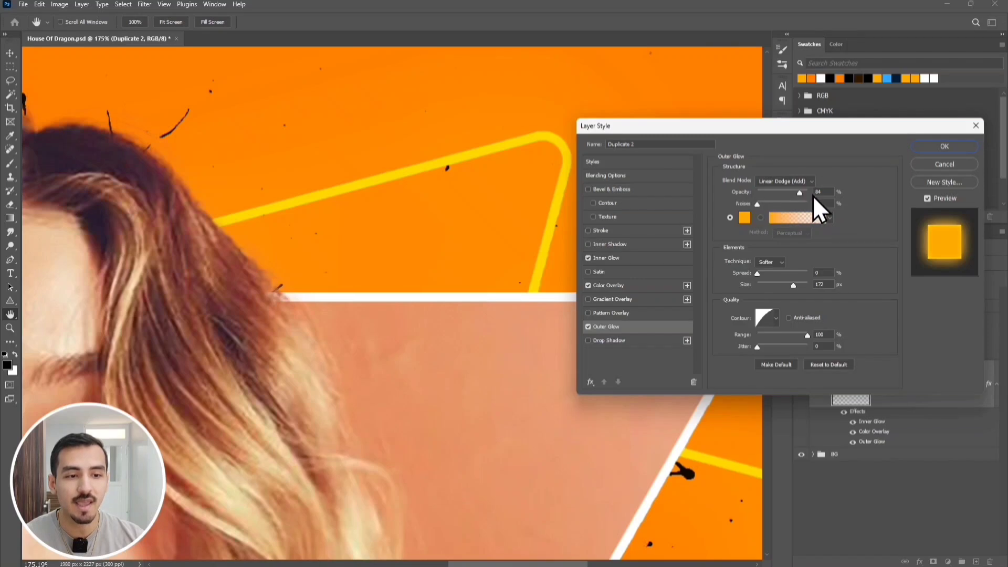
click(745, 218)
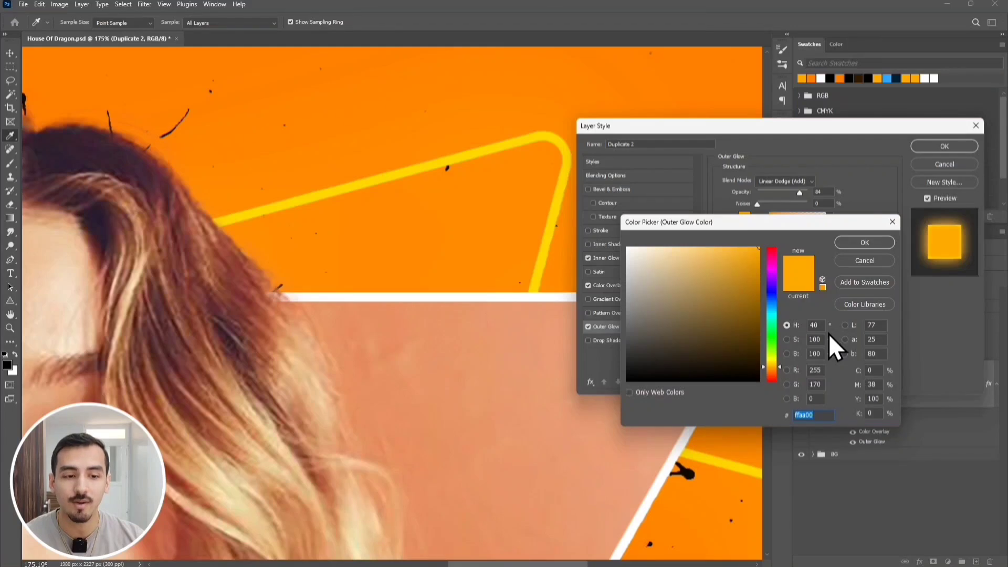
click(864, 245)
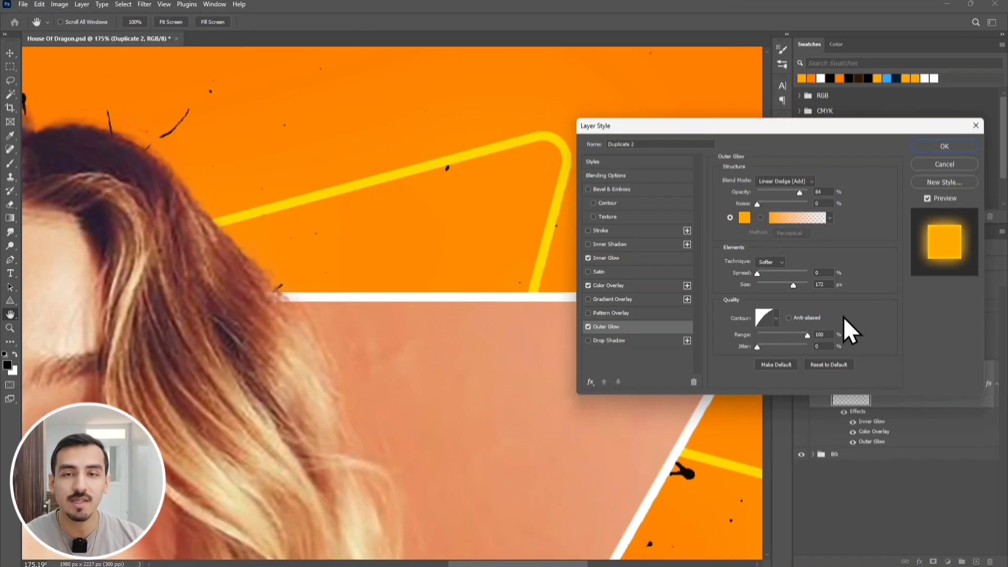
- Compare the tilted outlines with and without the Outer Glow, and apply the layer style with the glow switched on
click(588, 327)
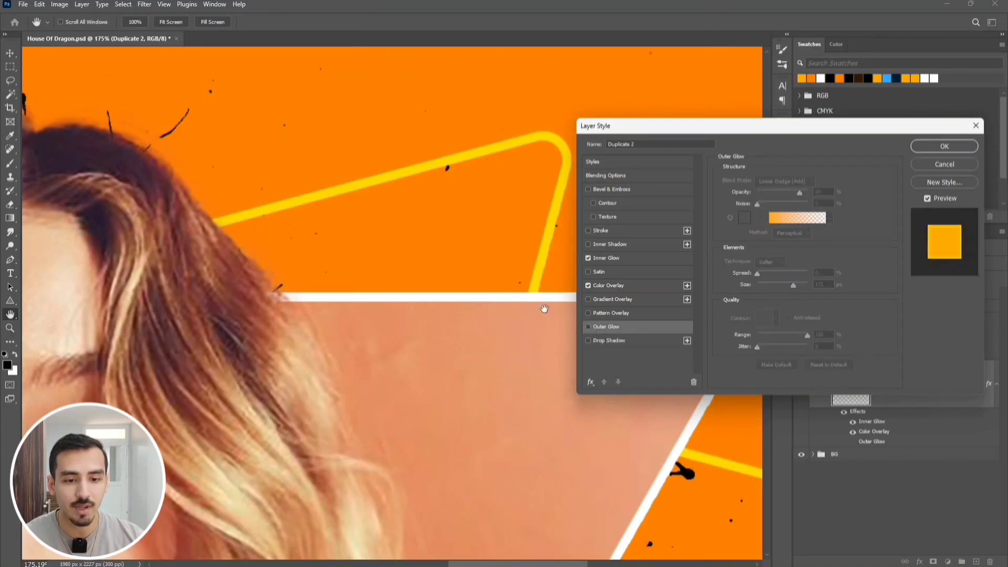
click(588, 327)
click(588, 327)
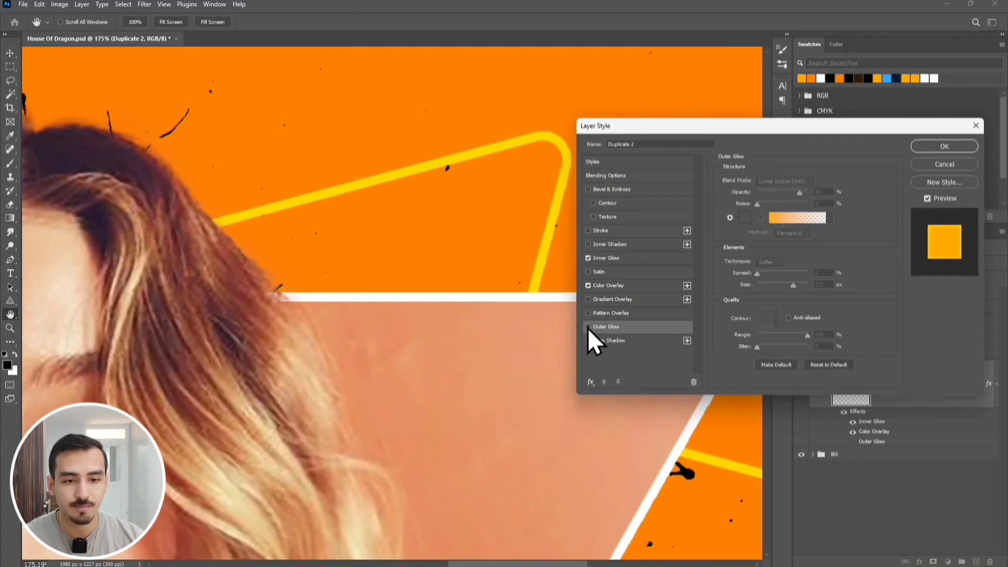
click(588, 327)
click(587, 327)
click(587, 327)
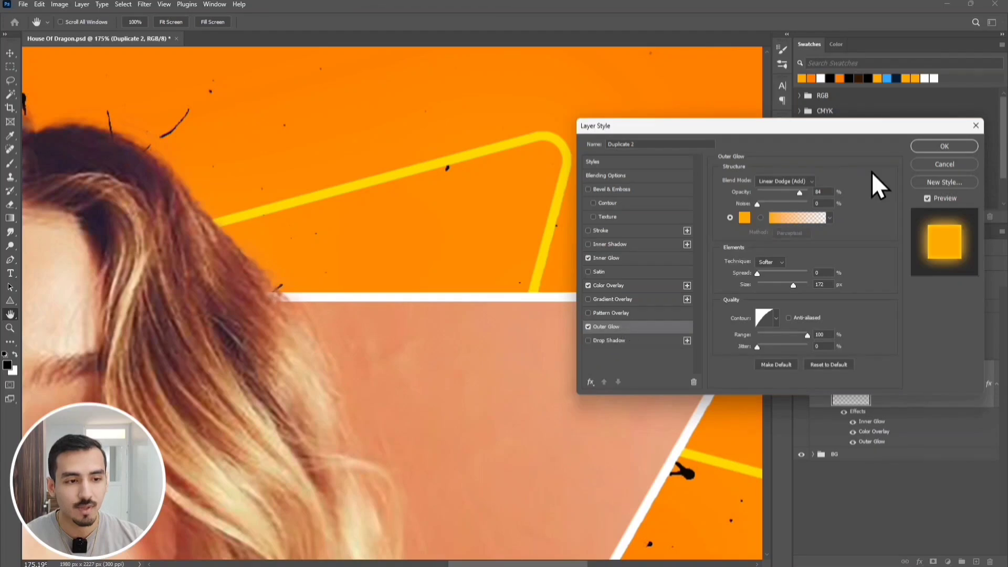
click(931, 144)
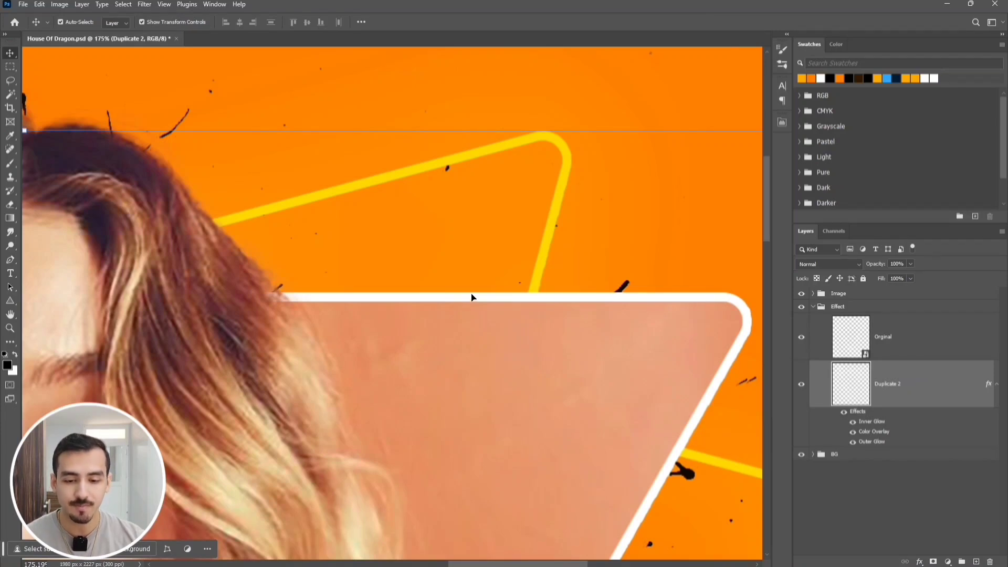
- Duplicate the Duplicate 2 layer and hide the Outer Glow effect on the copy
scroll(475, 295, down, 1)
scroll(475, 294, down, 3)
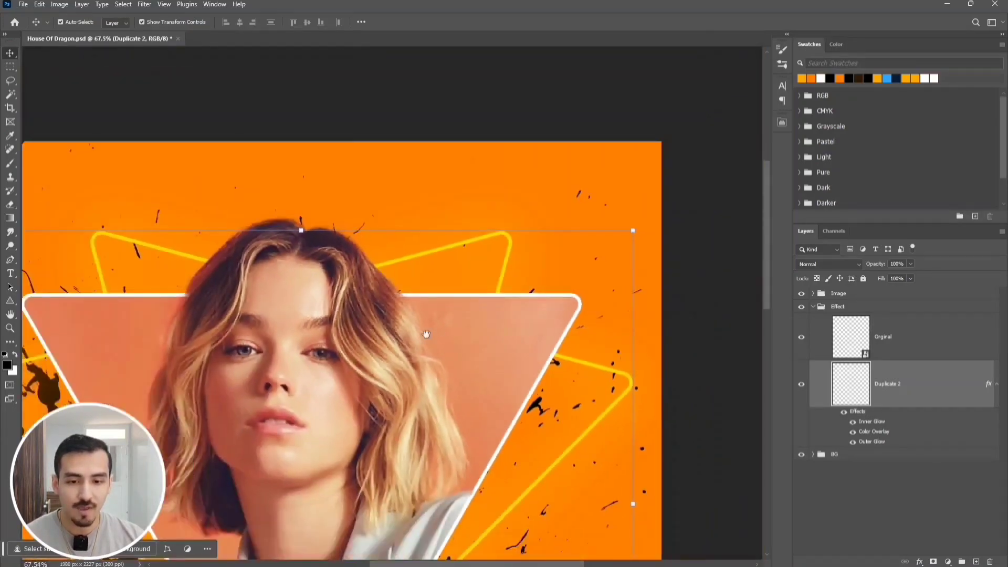
drag(425, 335, 536, 246)
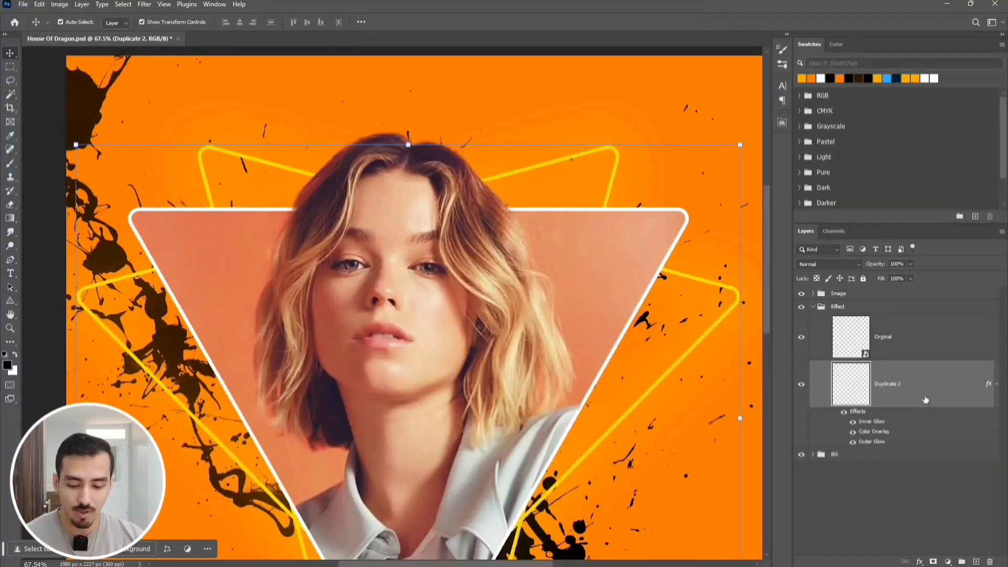
key(ctrl)
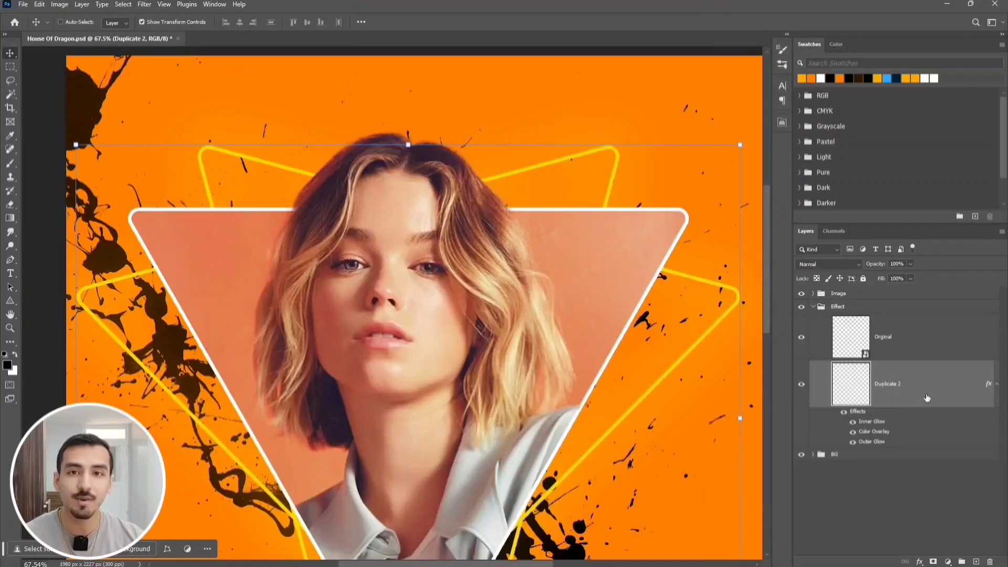
key(ctrl+j)
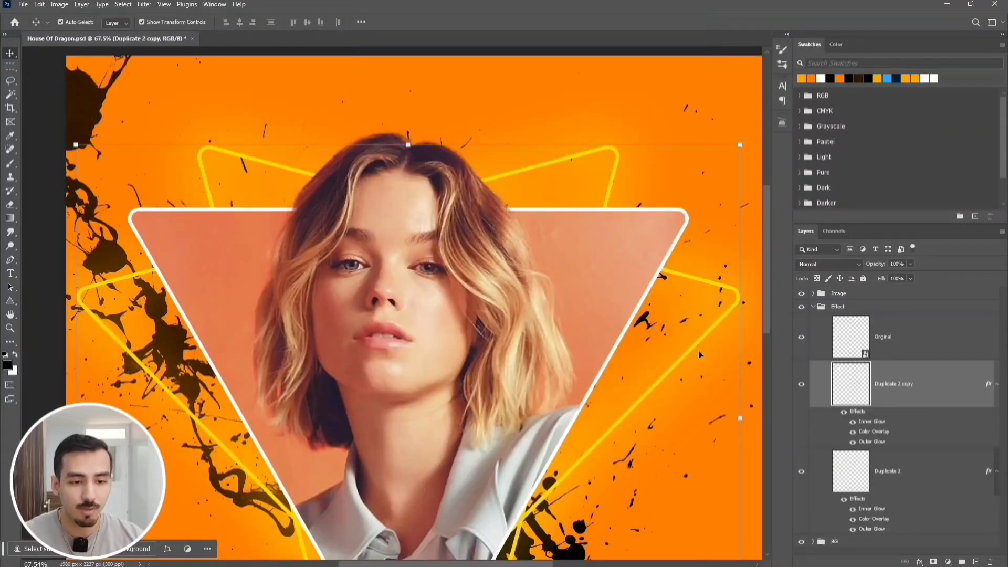
click(853, 442)
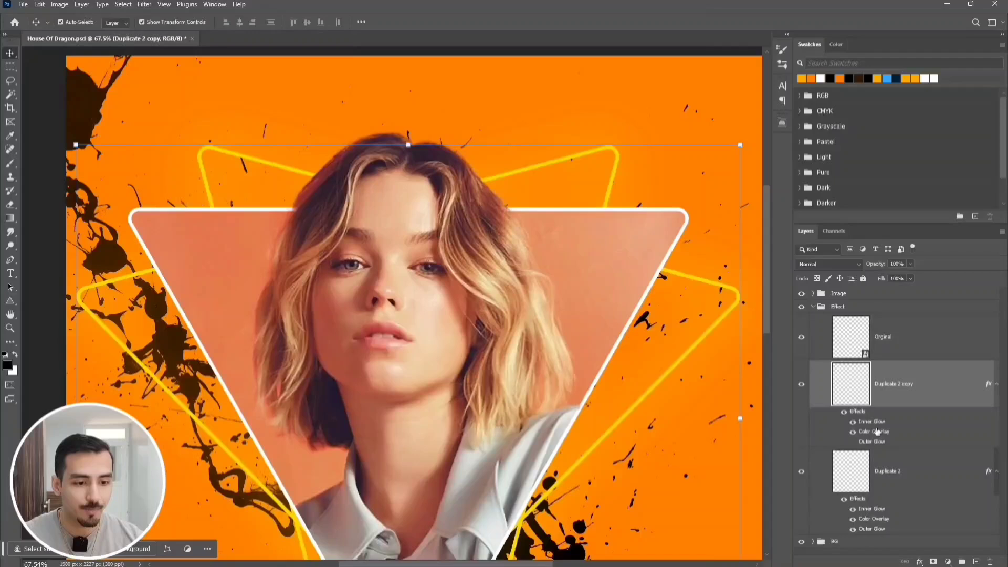
- Convert the Duplicate 2 copy layer to a smart object and apply a Gaussian Blur with a 50 px radius
right_click(918, 396)
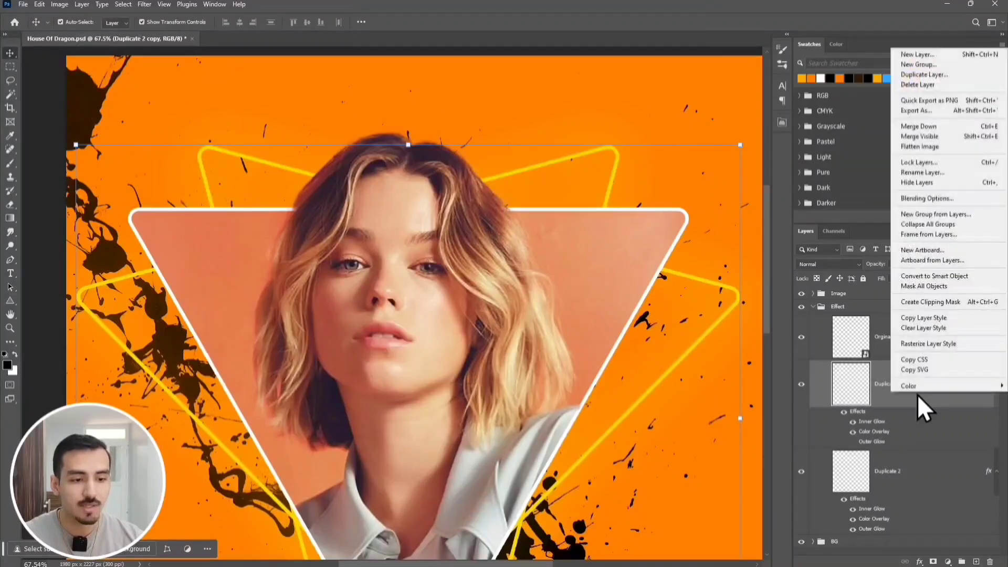
click(959, 279)
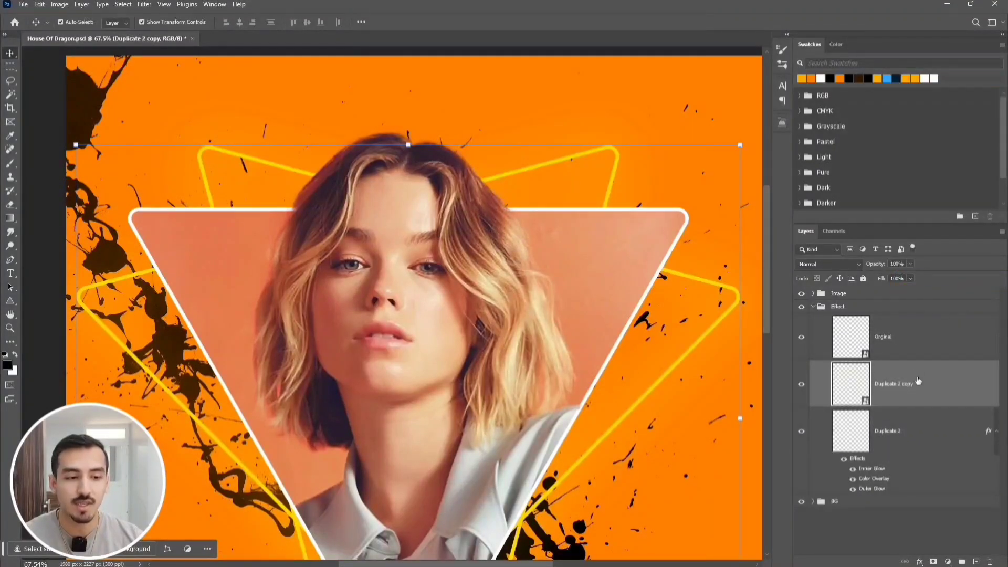
click(147, 5)
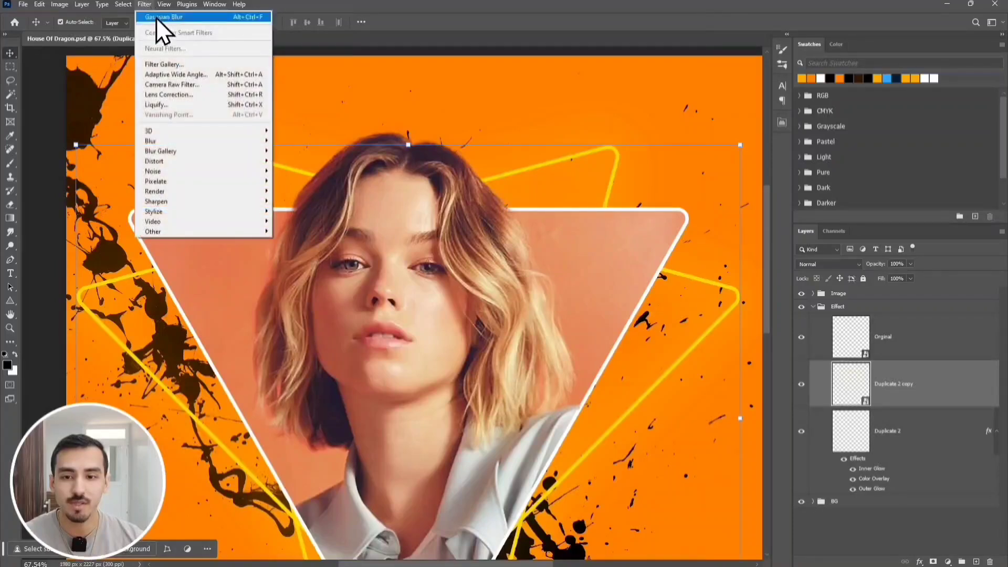
mouse_move(187, 141)
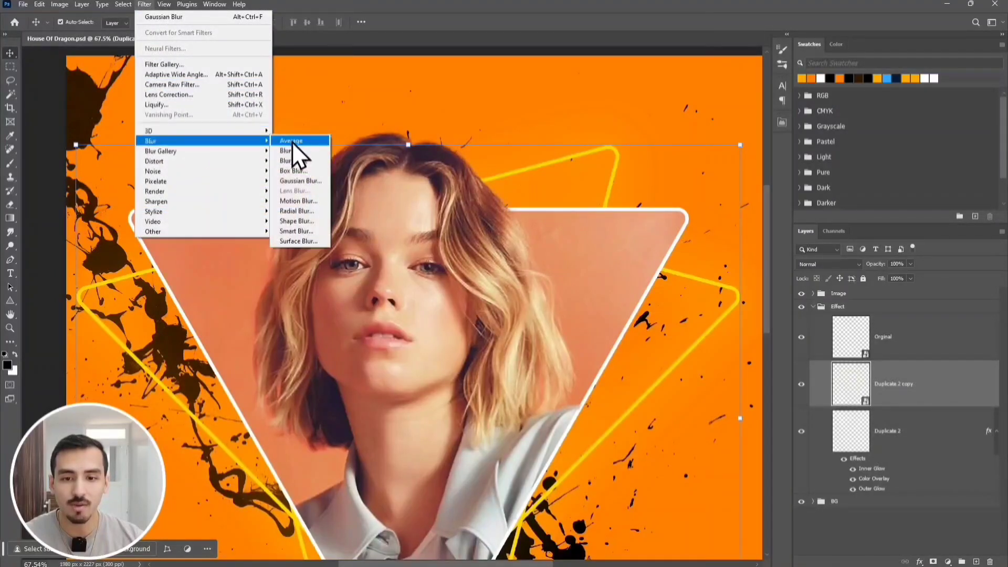
click(313, 180)
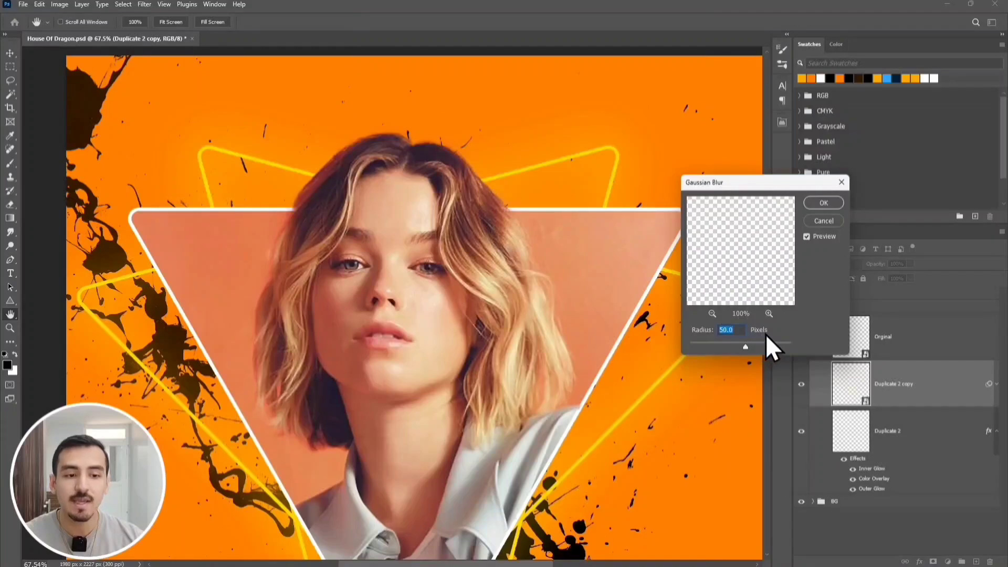
click(811, 201)
- Compare the outline's glow with the blurred Duplicate 2 copy layer hidden and shown, leaving the layer visible
scroll(670, 202, up, 5)
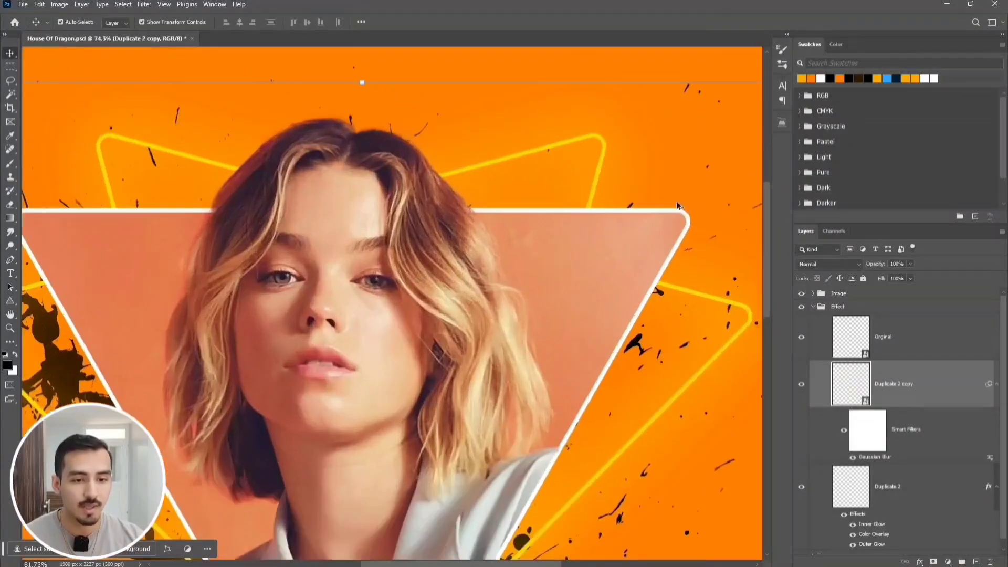
drag(516, 144, 552, 207)
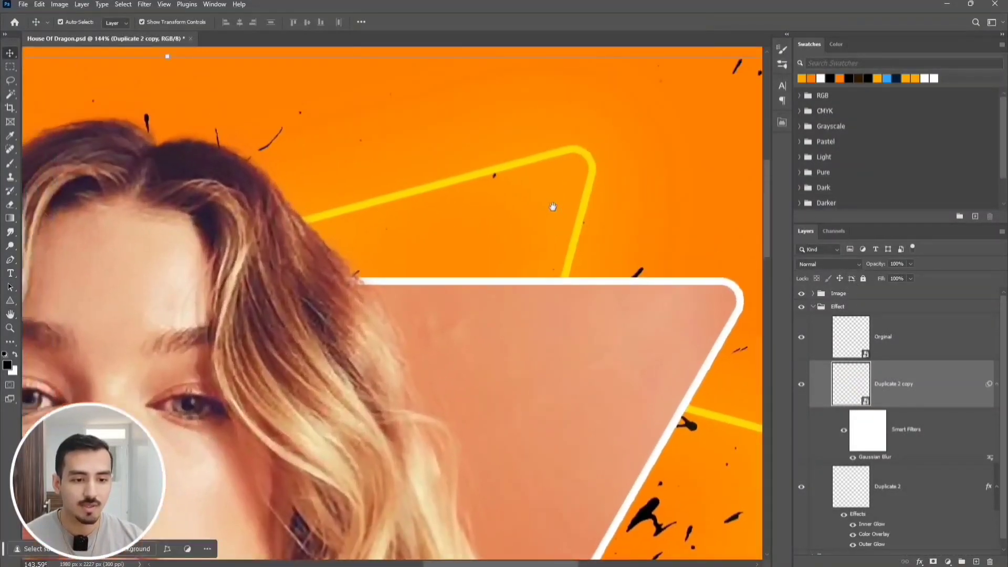
click(800, 385)
click(800, 387)
click(798, 388)
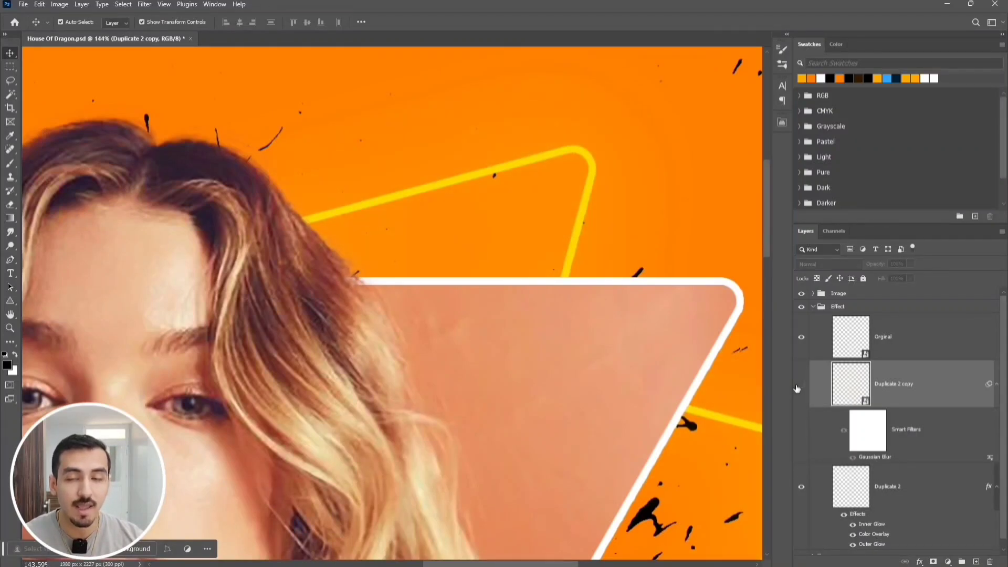
click(798, 388)
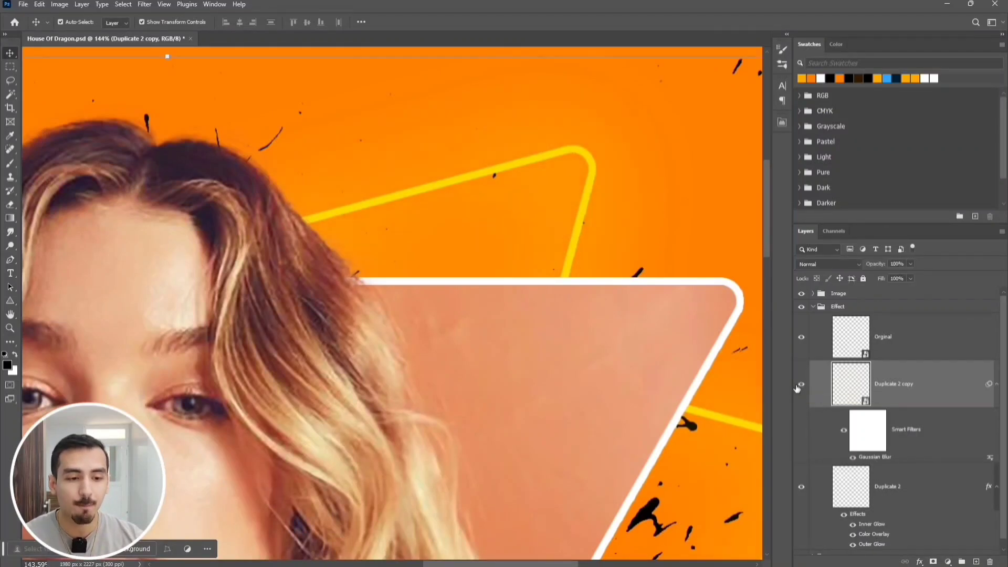
- Set the Duplicate 2 copy layer's blend mode to Linear Dodge (Add) and compare the result with the layer hidden and shown
click(827, 264)
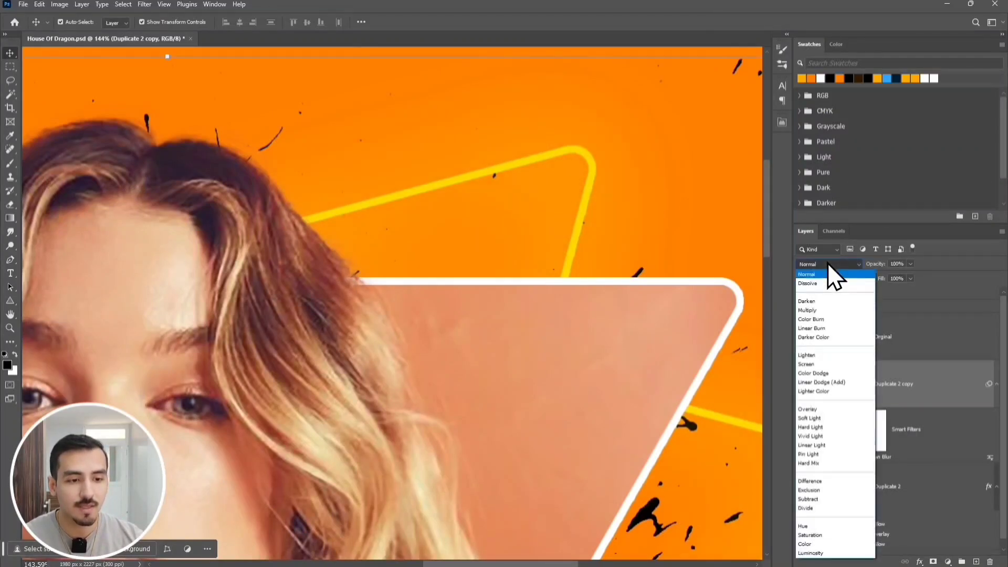
click(848, 382)
click(801, 384)
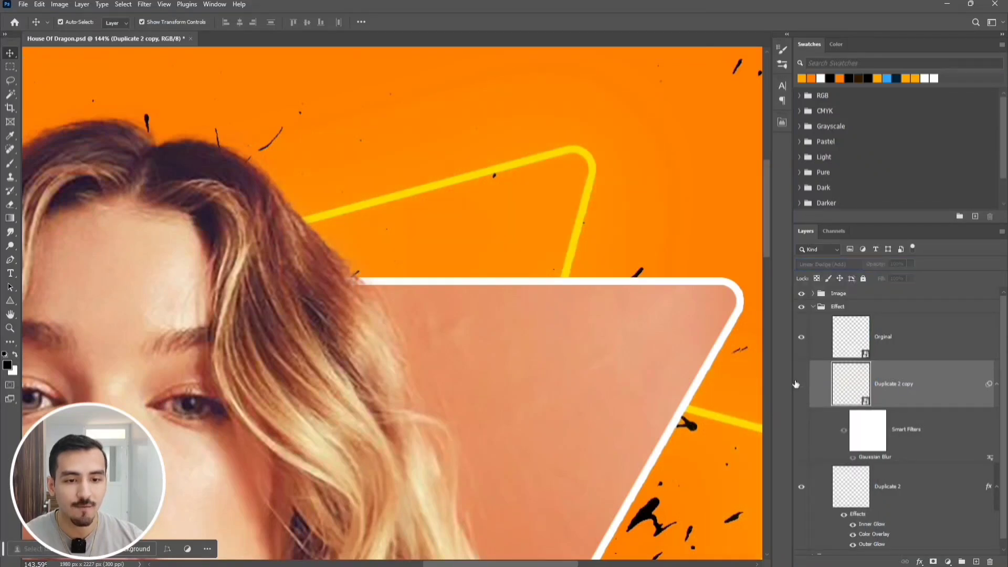
click(801, 383)
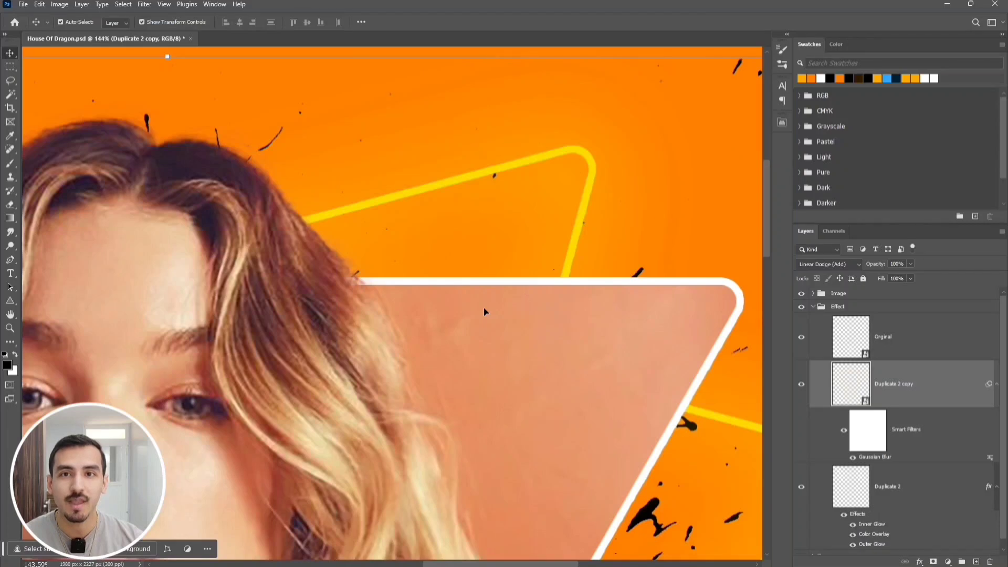
- Review the glowing outlines across the poster and collapse the Effect group
scroll(591, 303, down, 2)
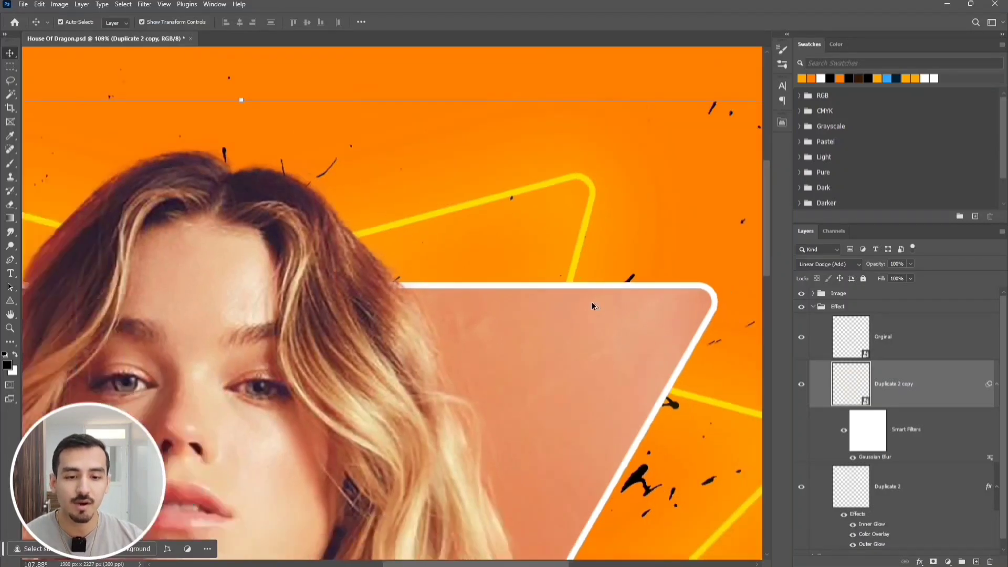
scroll(592, 301, down, 3)
drag(455, 340, 480, 227)
scroll(431, 266, up, 2)
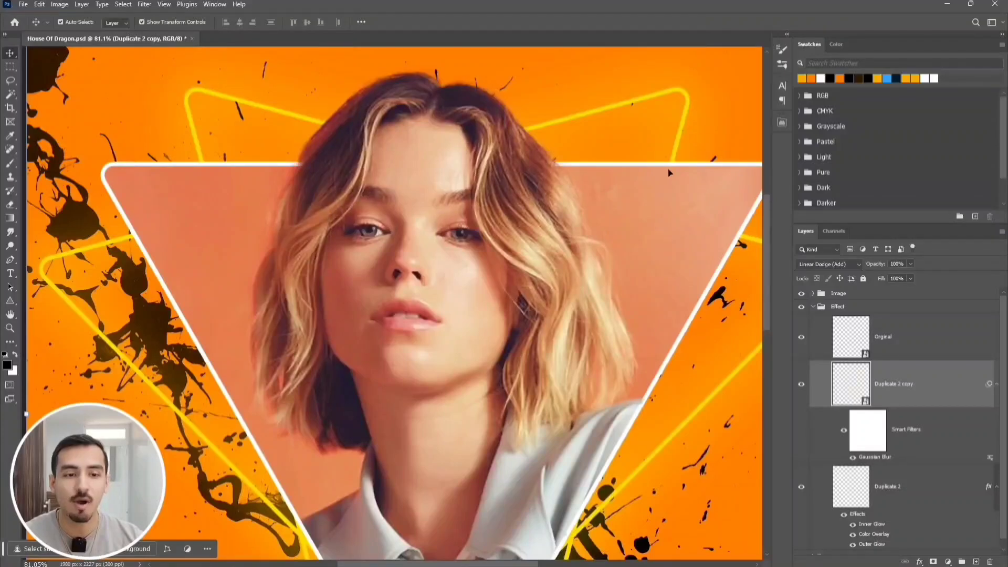
click(814, 308)
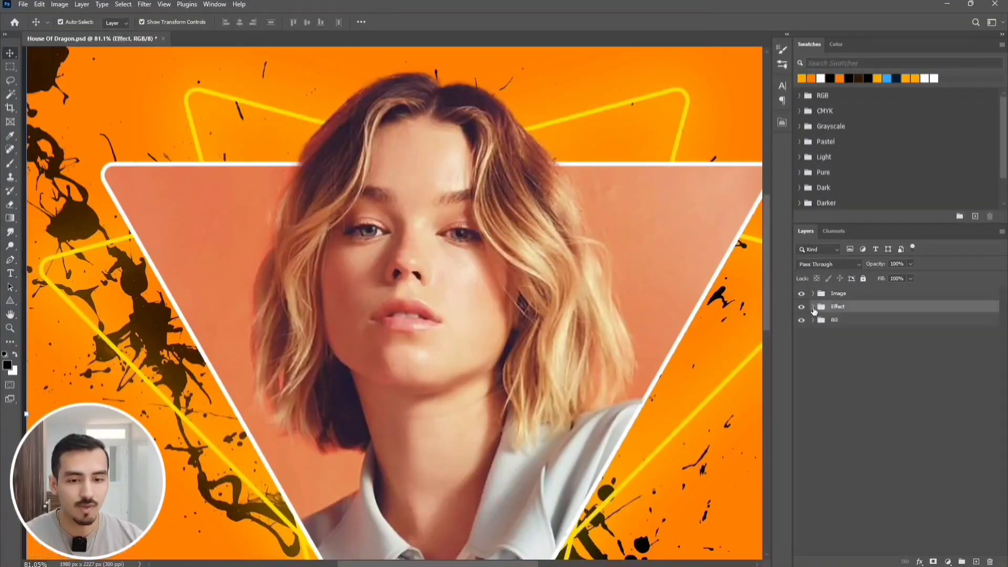
- Set the foreground colour to hue 40, saturation 100% and brightness 100% (ffaa00)
click(7, 366)
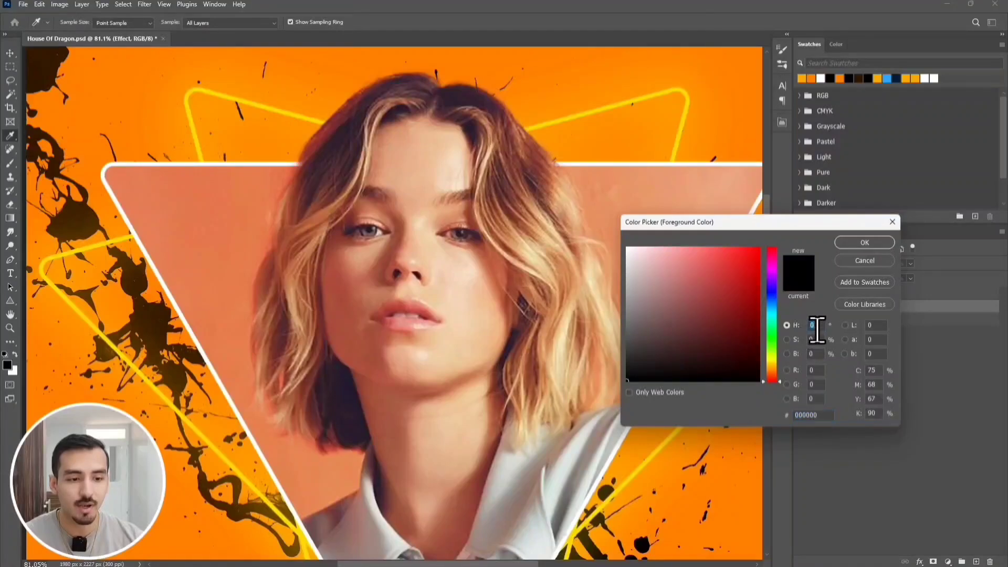
text(40)
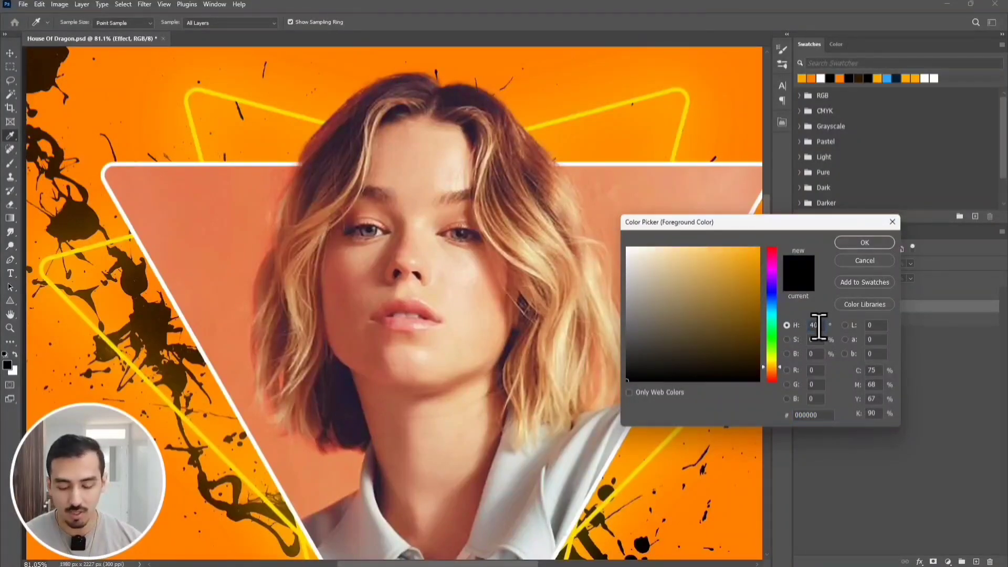
key(Tab)
text(100)
key(Tab)
text(100)
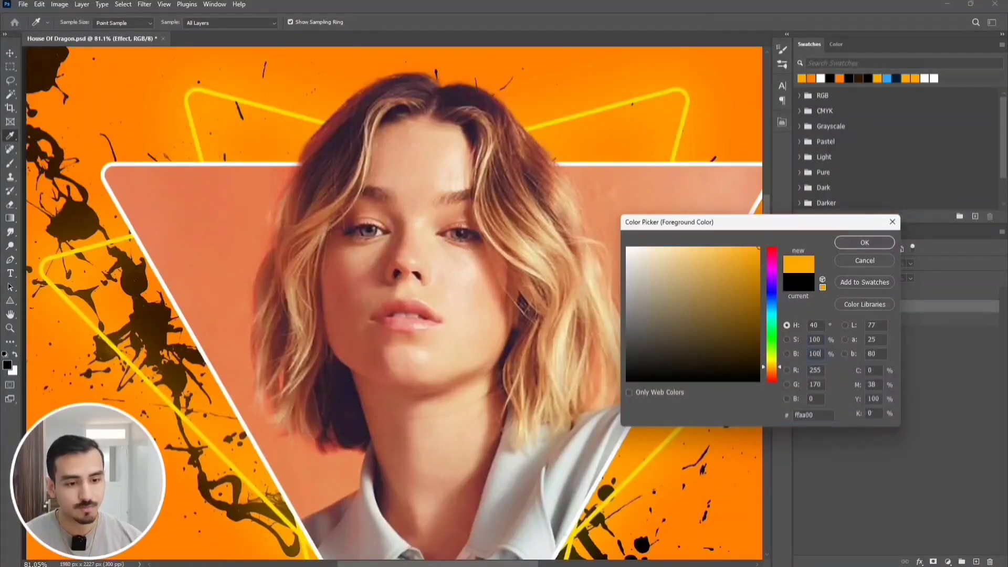
click(848, 244)
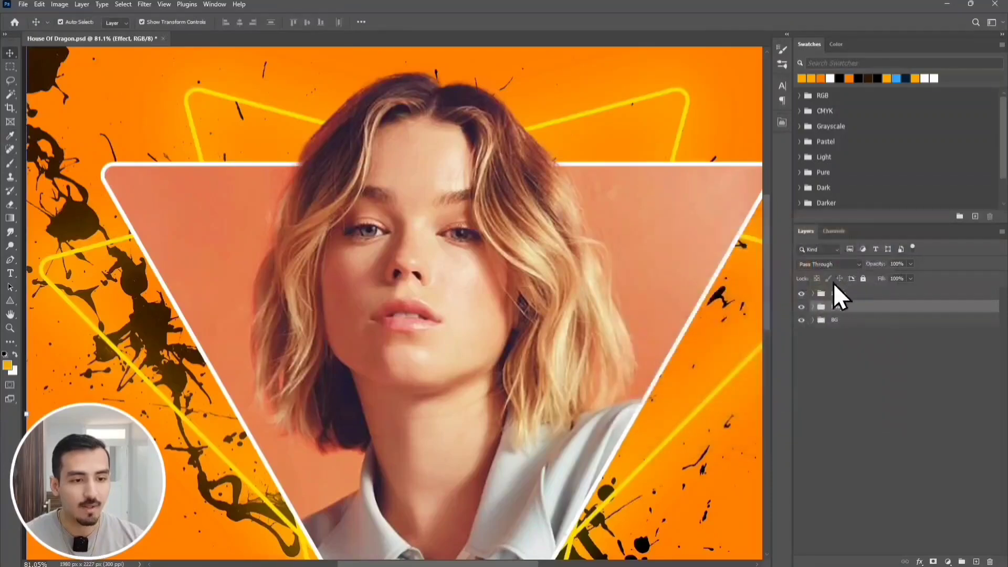
- Expand the Image group and add a new empty layer above the masked subject copy
click(813, 294)
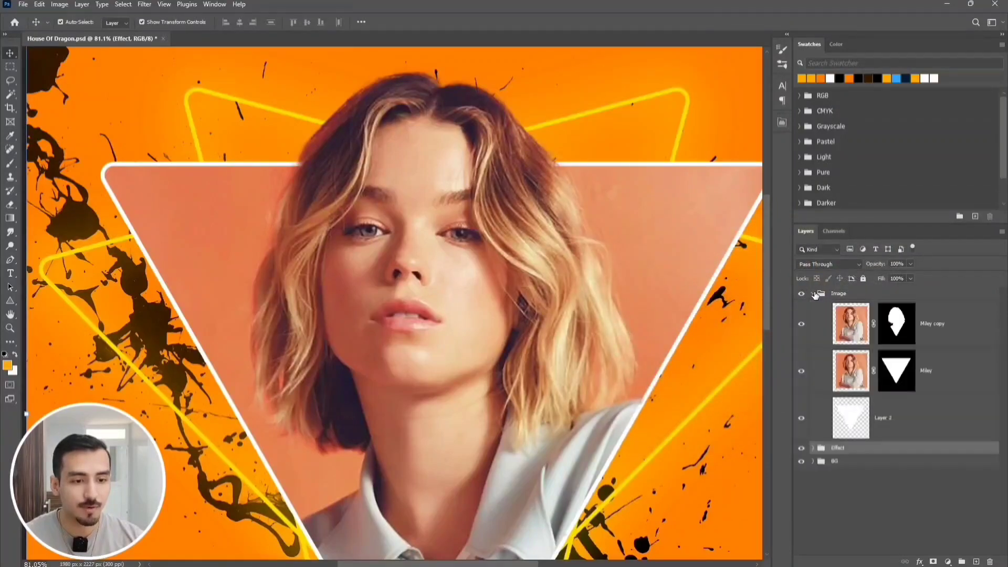
click(946, 334)
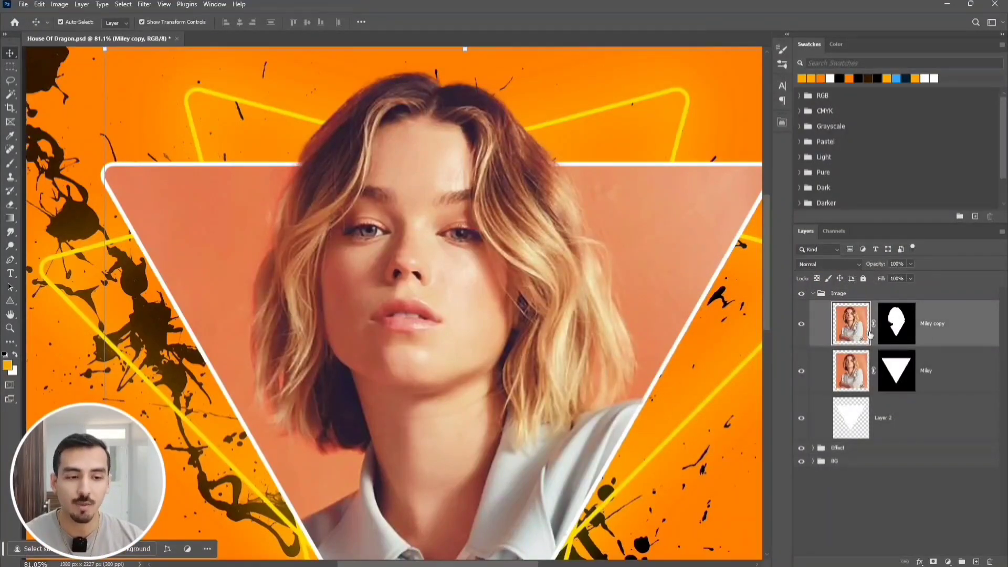
click(976, 561)
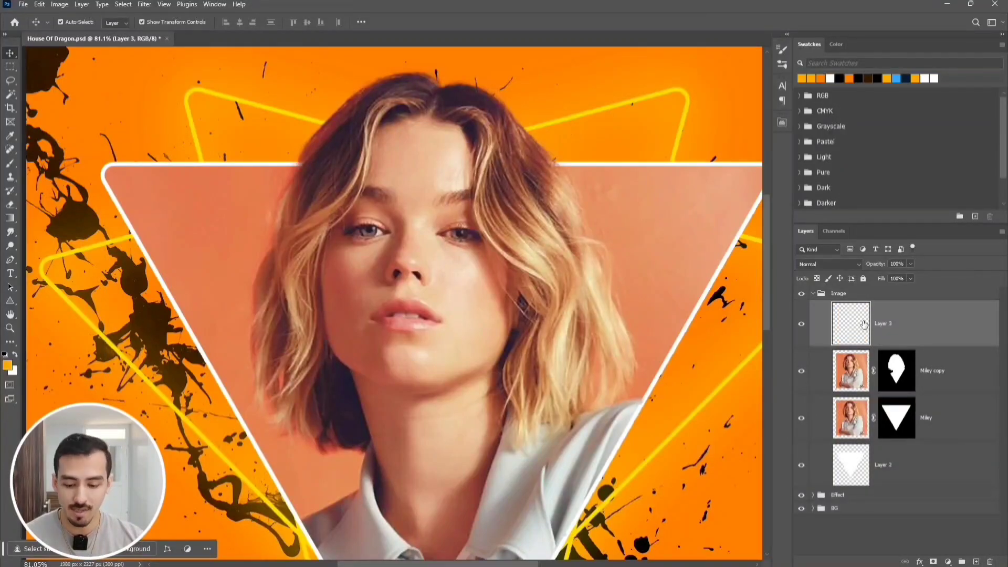
- Choose the Brush tool and lower the round brush's hardness to its minimum for soft edges
key(b)
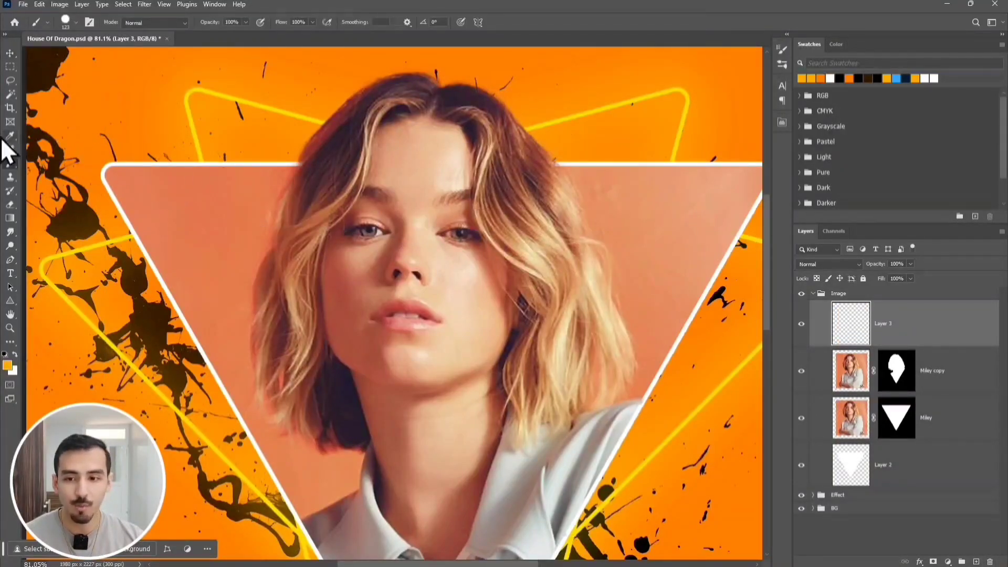
click(77, 23)
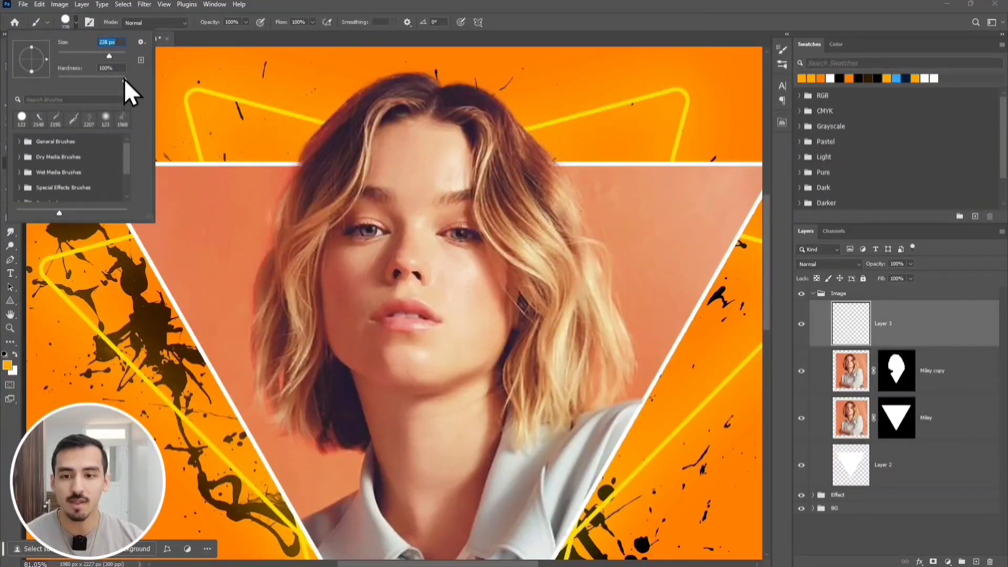
drag(125, 77, 59, 83)
key(Return)
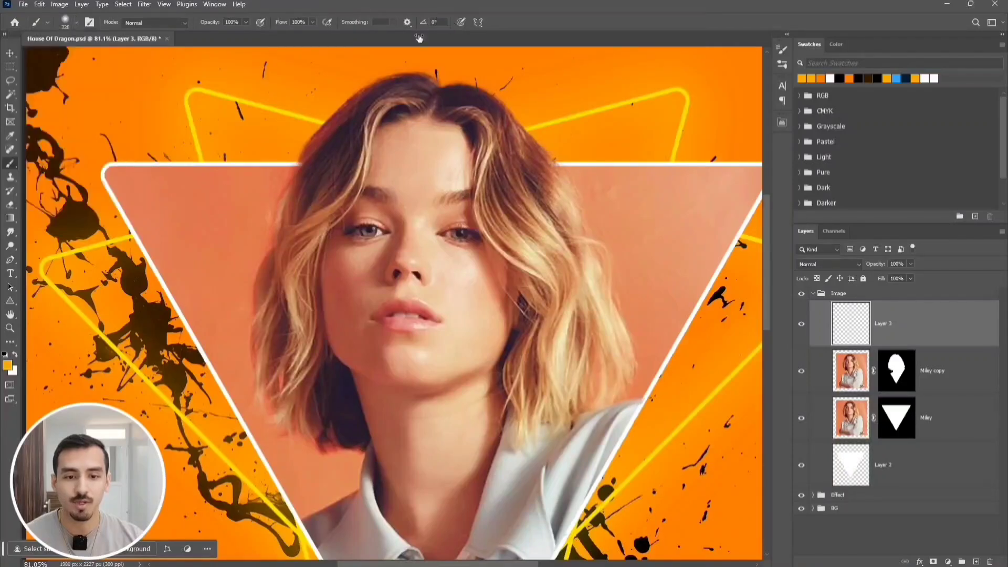
- Enlarge the soft brush to 800 px and paint yellow-orange over the subject's hair and face on Layer 3
scroll(476, 296, down, 2)
scroll(475, 296, up, 2)
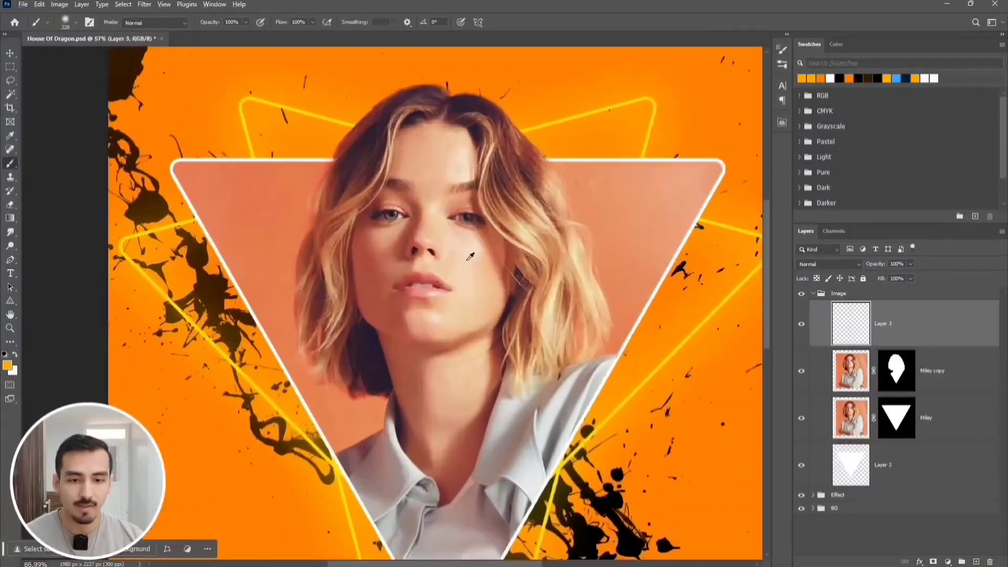
key(bracketright)
key(bracketright)
key(bracketright)
key(bracketright)
key(bracketright)
key(bracketright)
key(bracketright)
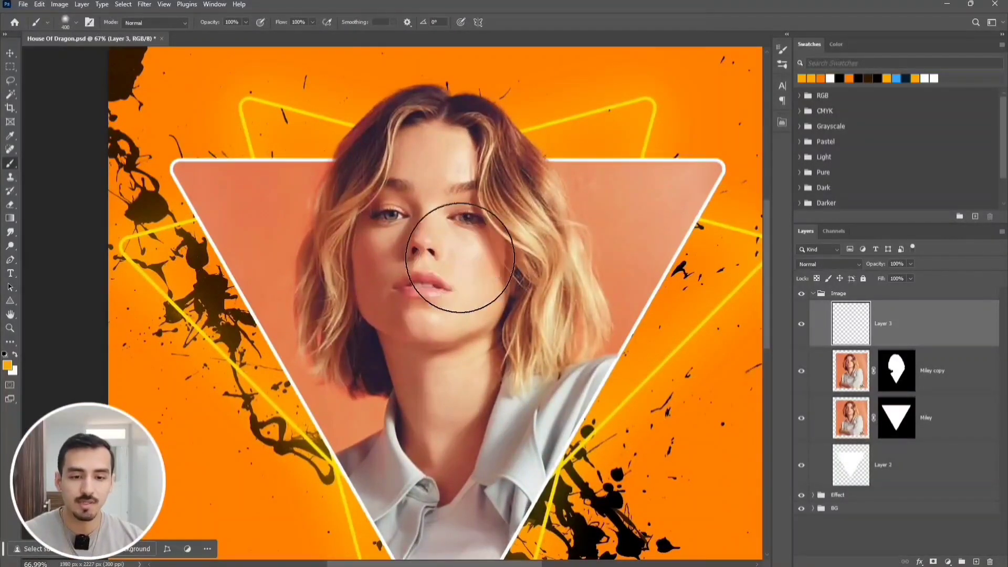
click(510, 169)
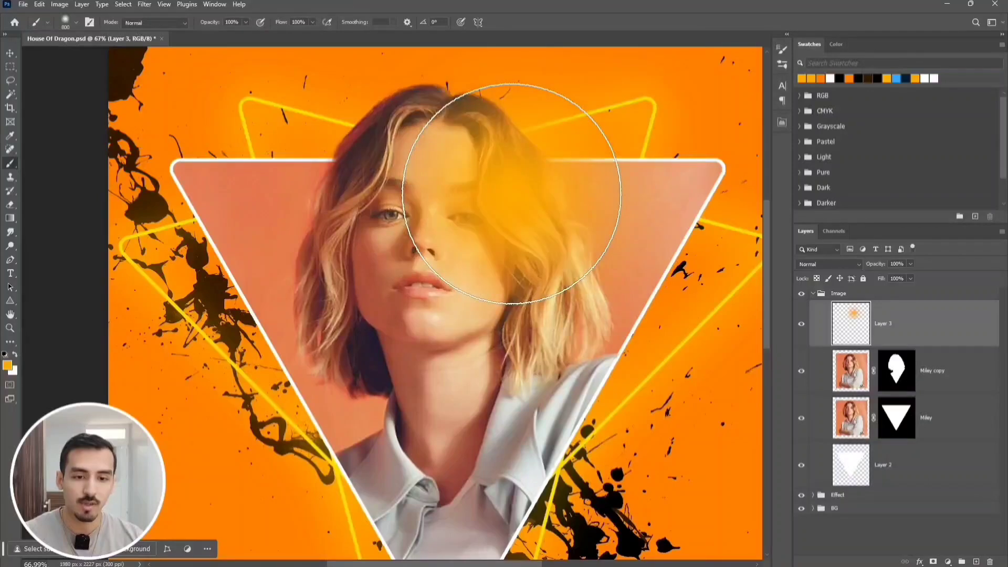
mouse_move(545, 346)
mouse_down()
mouse_move(527, 371)
mouse_move(349, 436)
mouse_move(319, 292)
mouse_move(361, 168)
mouse_move(353, 139)
mouse_move(360, 151)
mouse_up()
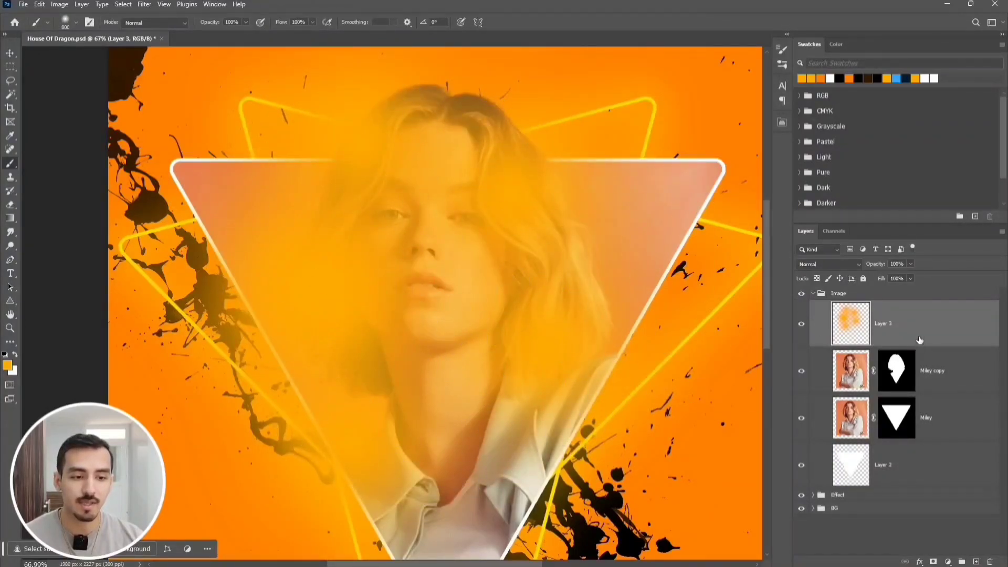
- Duplicate the subject copy layer's mask onto Layer 3 to confine the paint to the subject's silhouette
key(v)
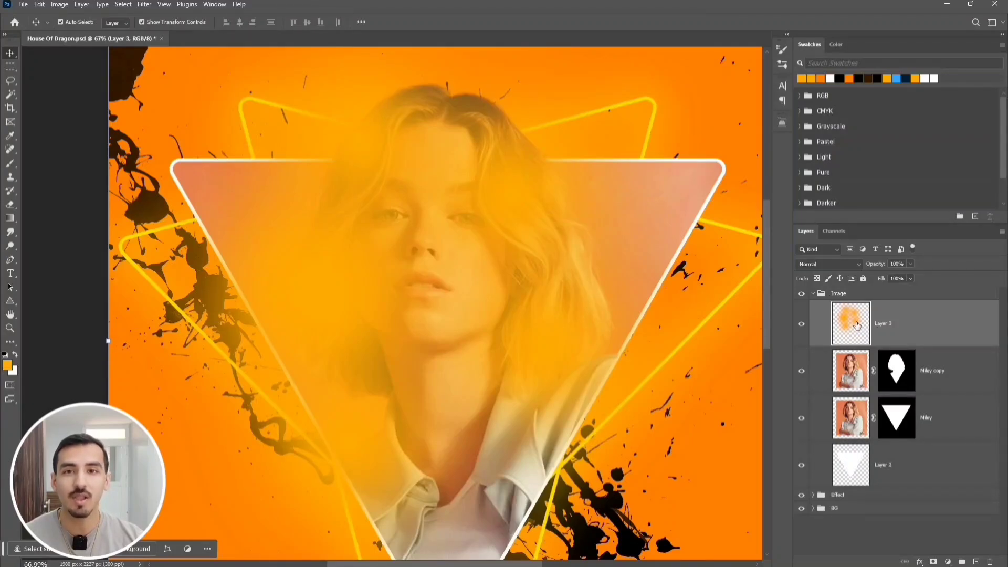
click(968, 378)
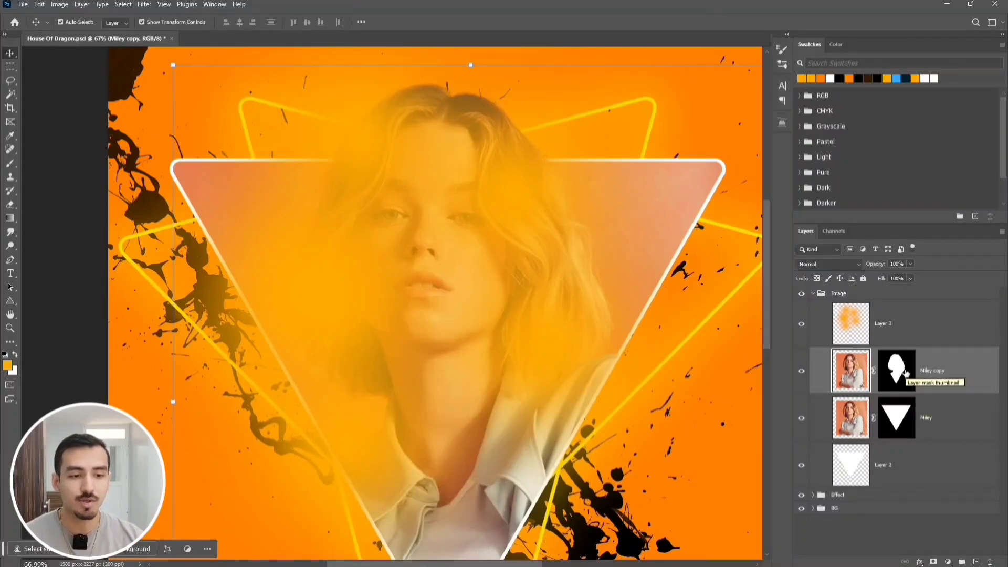
key(alt)
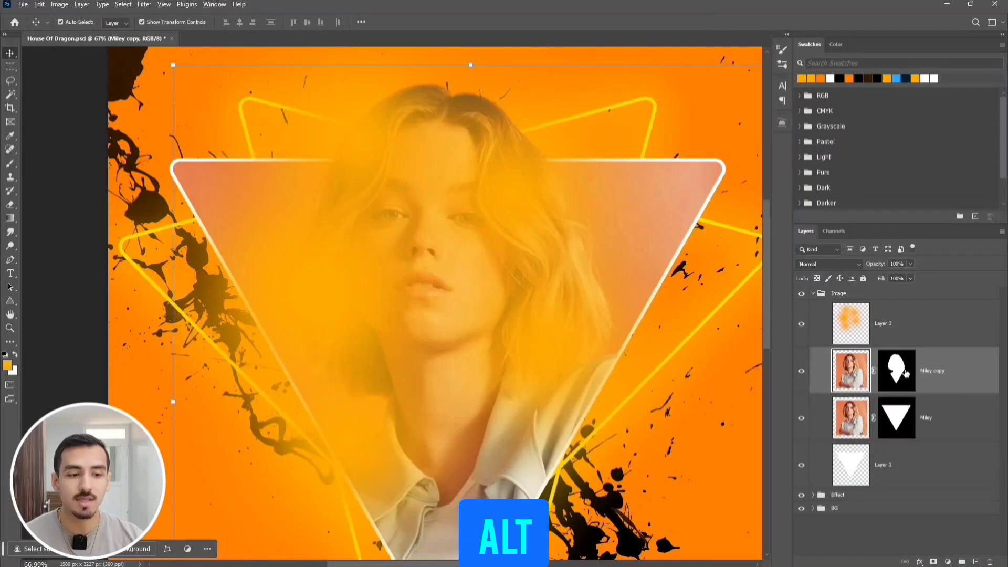
drag(907, 373, 902, 326)
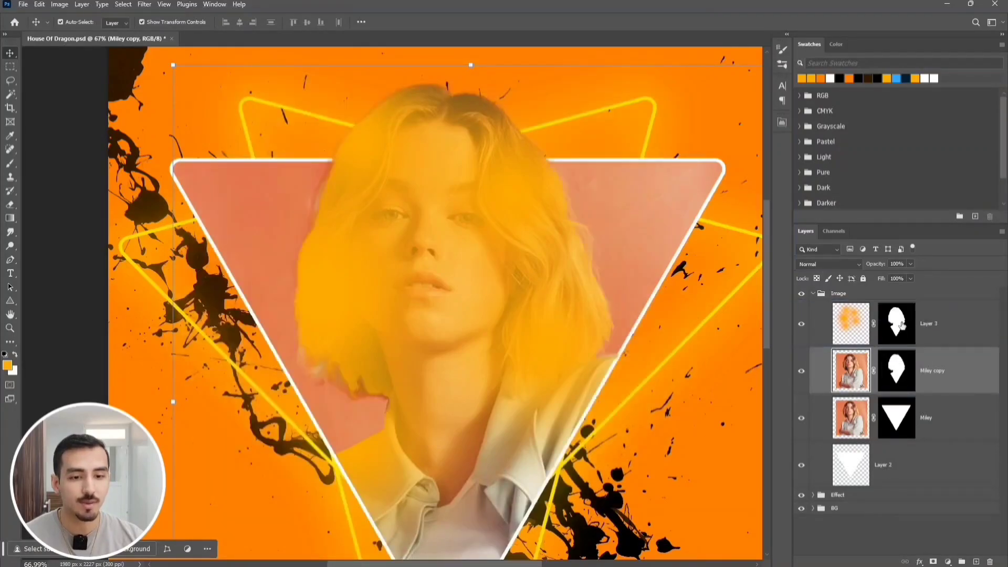
- Set Layer 3's blend mode to Overlay and its opacity to 30%
click(930, 325)
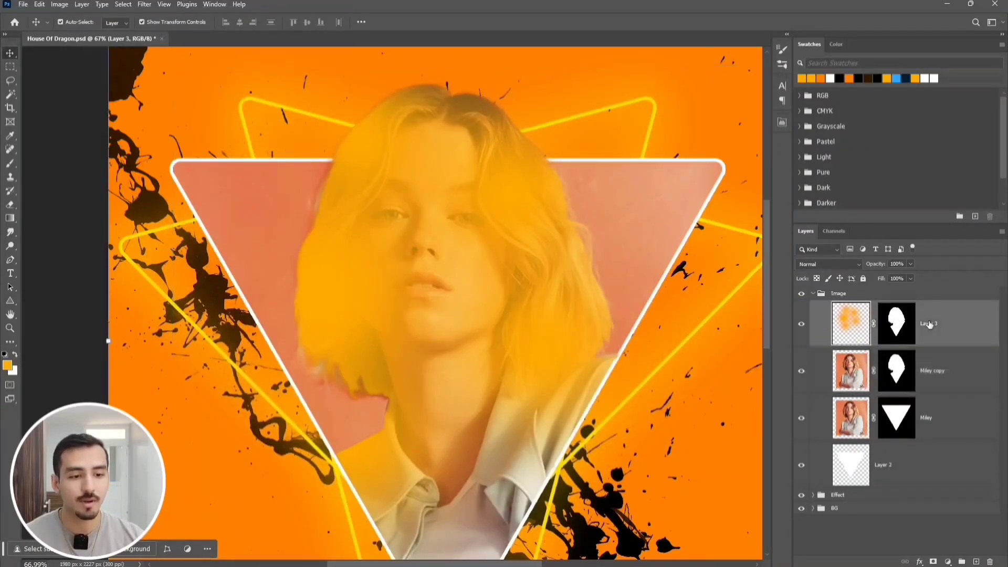
click(834, 263)
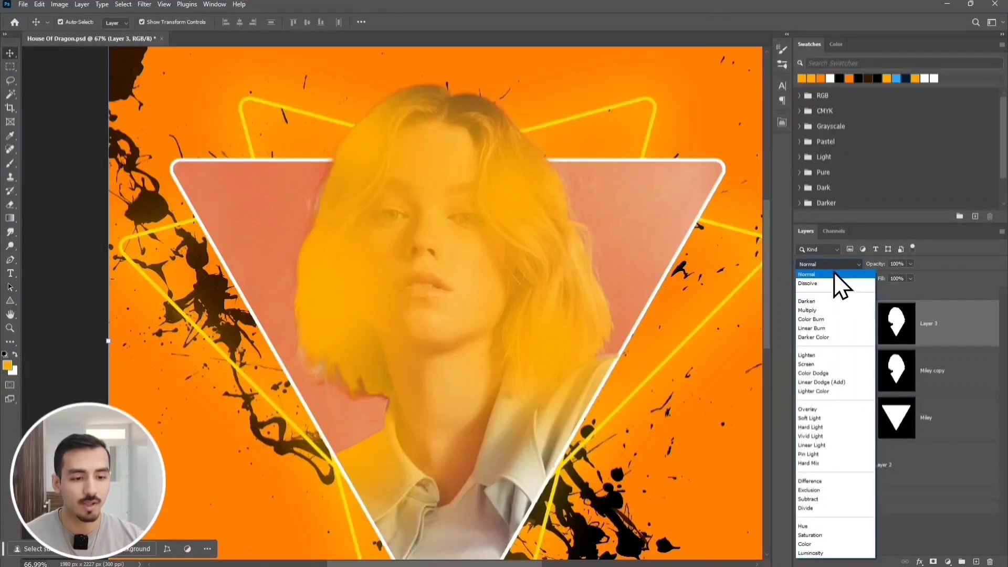
click(820, 411)
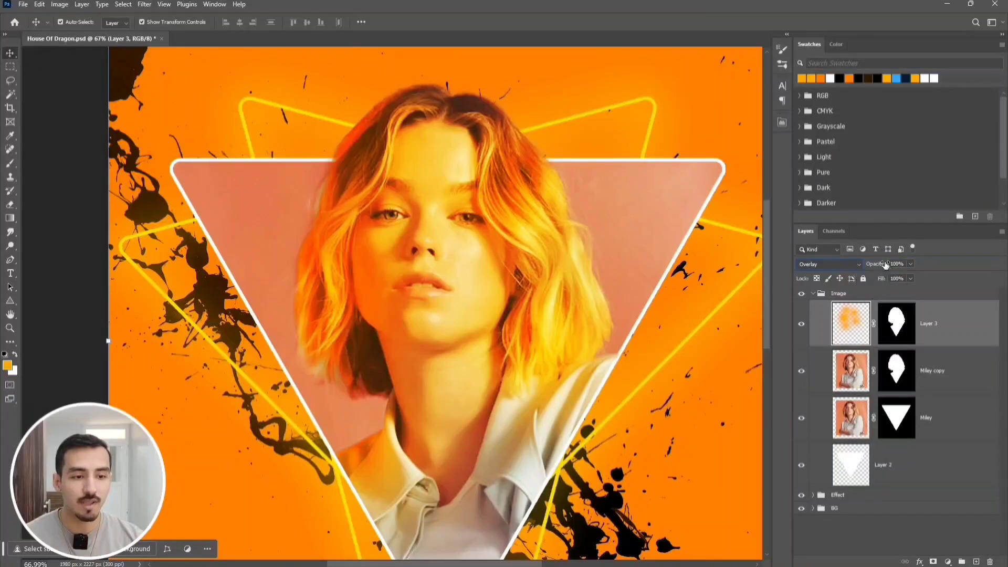
drag(889, 264, 882, 267)
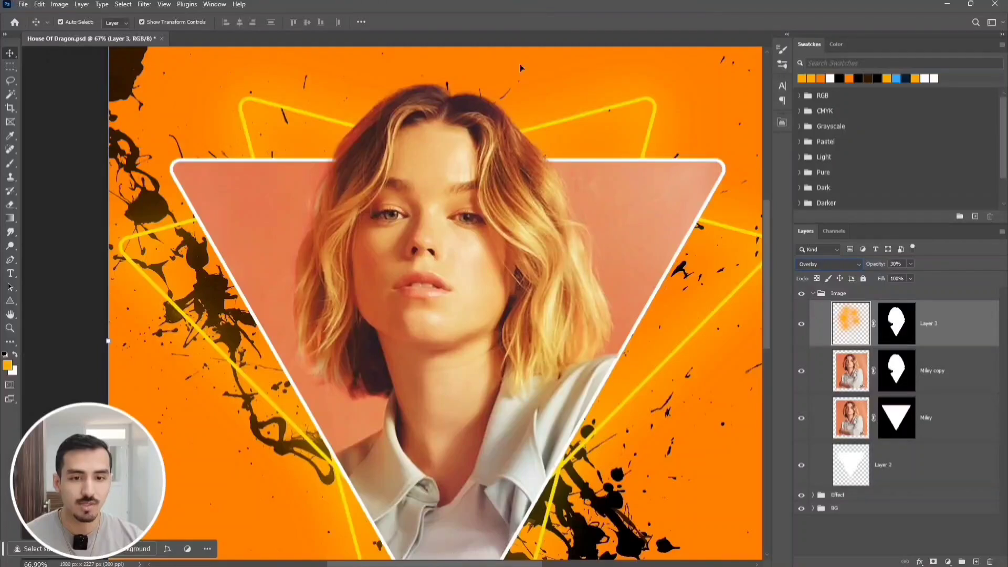
- Compare the colour tint on the subject's face and hair with Layer 3 hidden and shown, leaving the layer visible
scroll(465, 231, up, 6)
drag(461, 200, 506, 263)
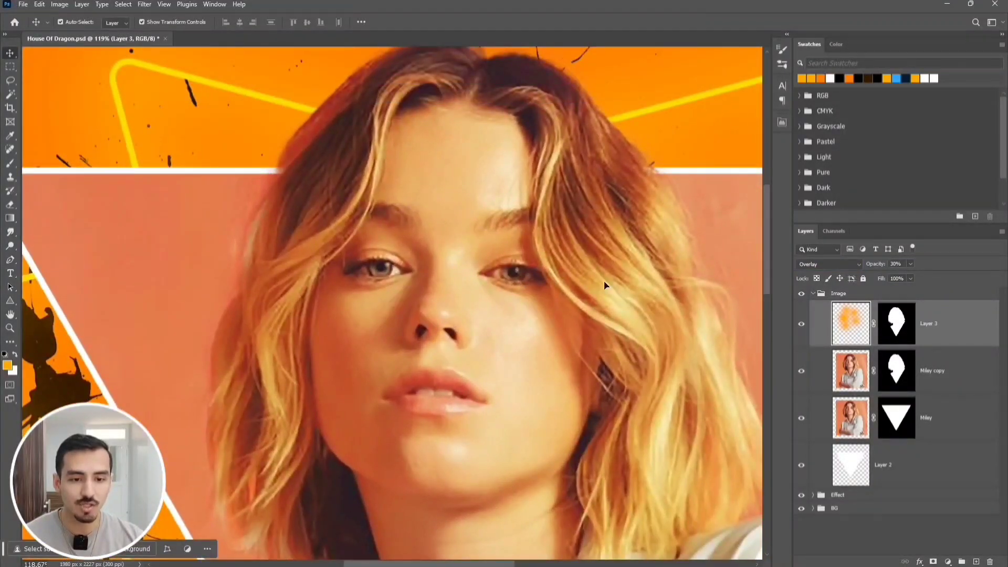
click(799, 324)
click(799, 324)
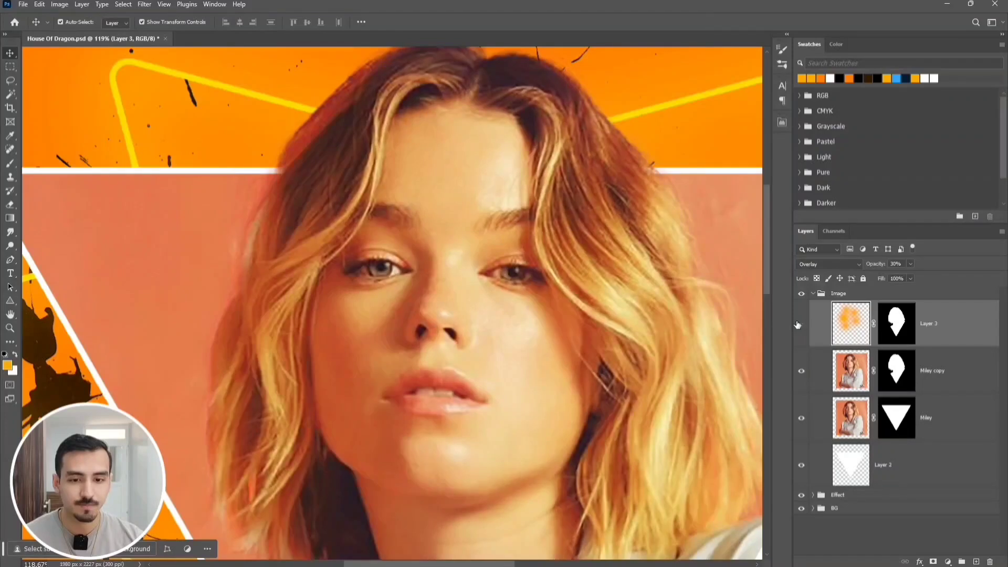
click(800, 324)
click(799, 324)
click(799, 324)
click(799, 324)
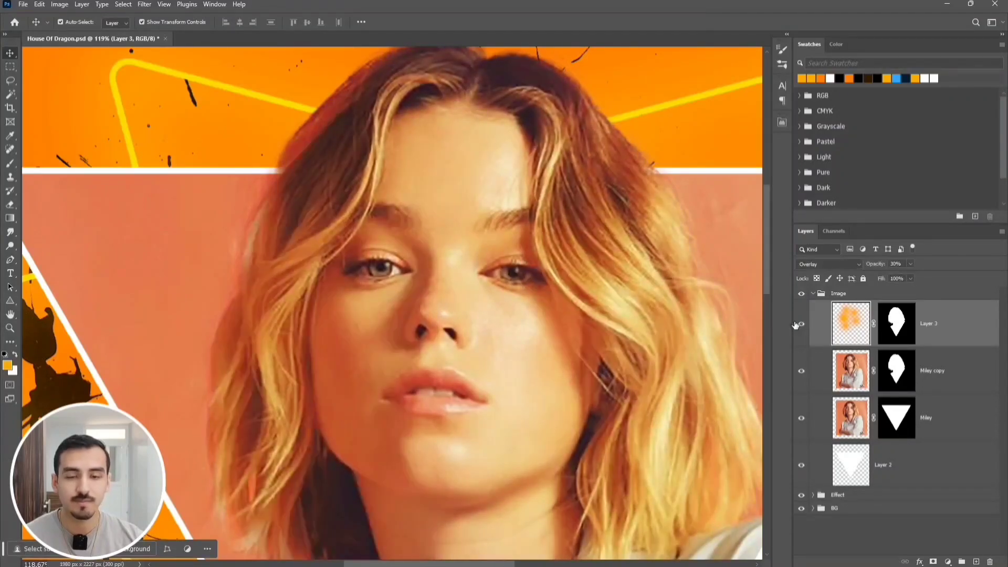